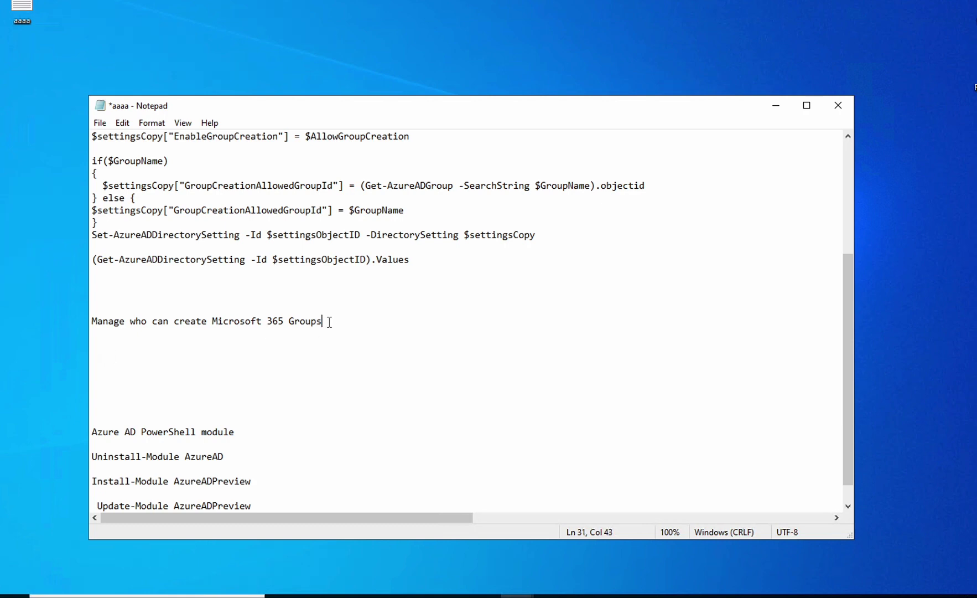
# Copy the 'Manage who can create' heading from Notepad and open the matching Microsoft Learn article
pyautogui.moveTo(330, 321); pyautogui.dragTo(79, 326)
pyautogui.click(94, 323)
pyautogui.click(338, 326)
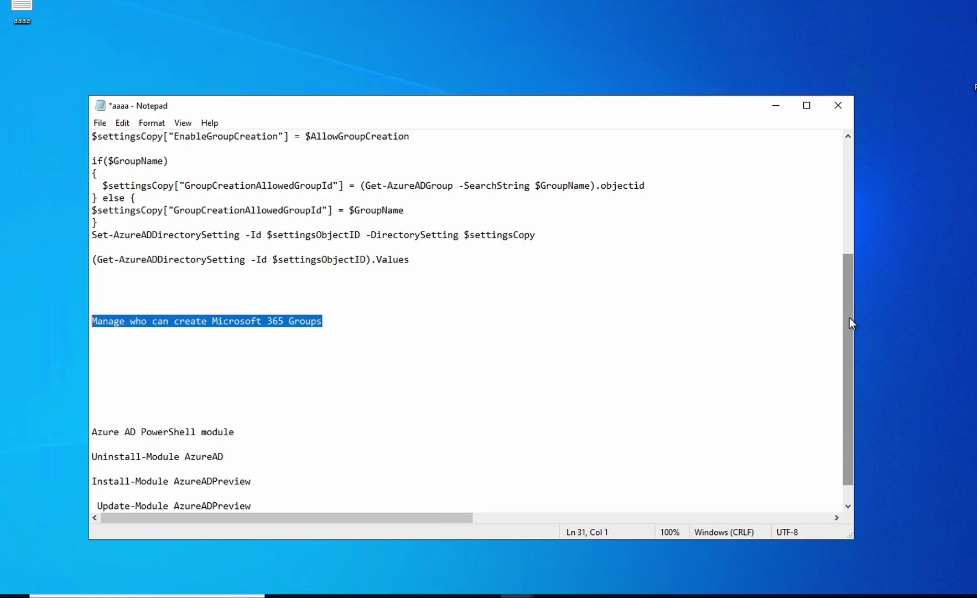
pyautogui.moveTo(848, 270); pyautogui.dragTo(848, 183)
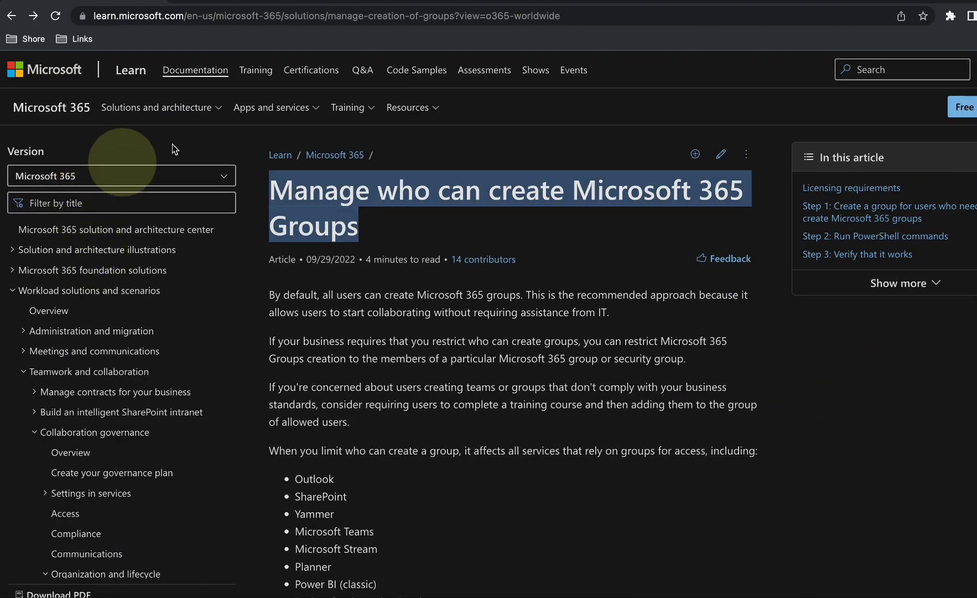
# Follow the article's Step 1 Groups page link to the admin center's Active teams and groups list
pyautogui.click(553, 504)
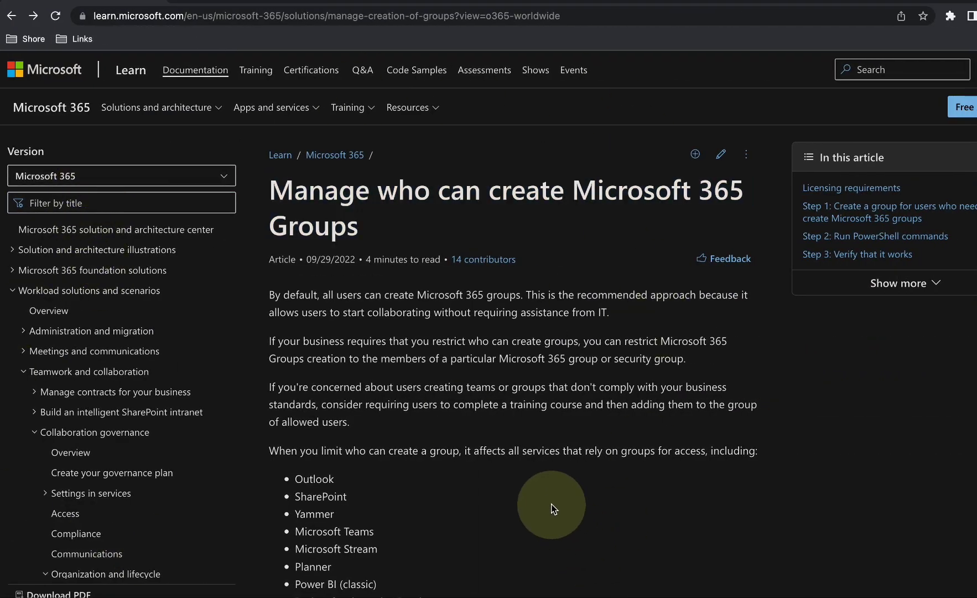
pyautogui.scroll(-6, 404, 358)
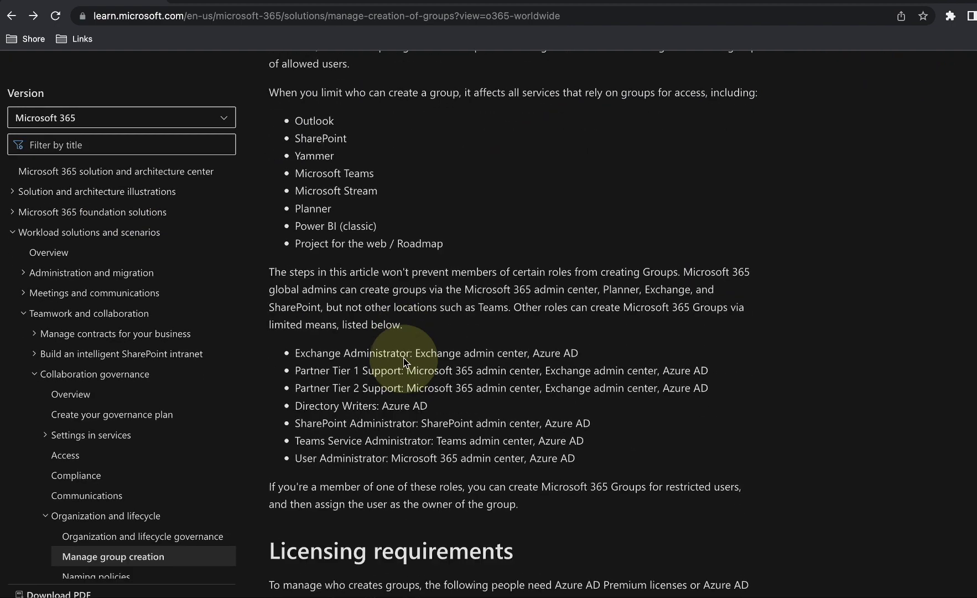
pyautogui.scroll(-10, 402, 358)
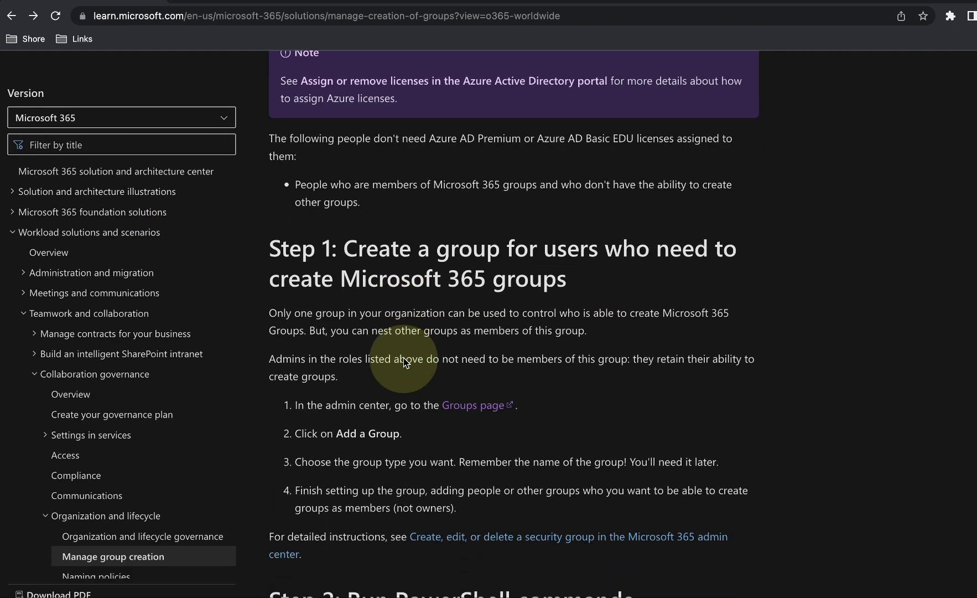
pyautogui.scroll(-1, 402, 357)
pyautogui.click(481, 383)
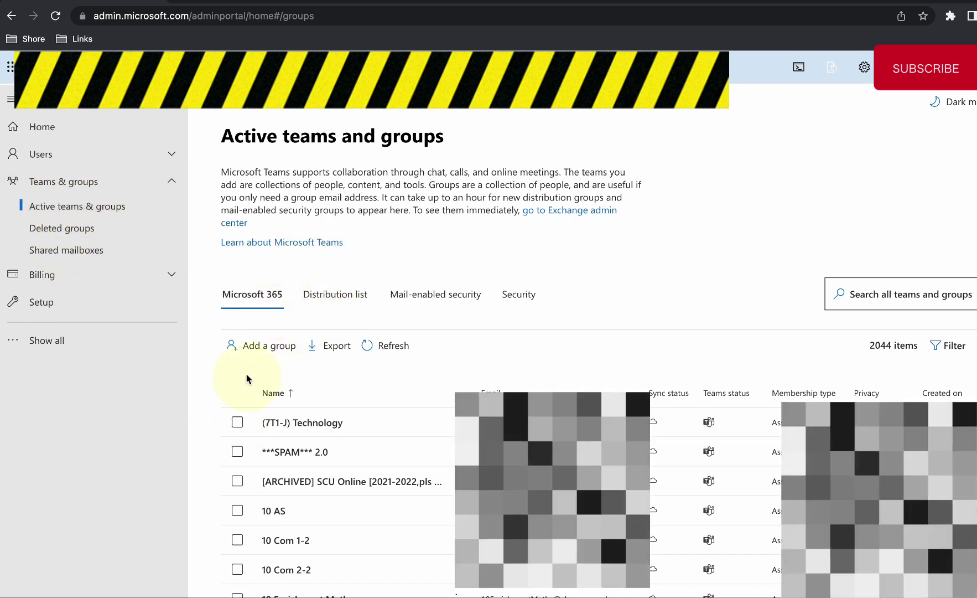
# Add a Security group named 'permission' with description 'members have permission to create groups'
pyautogui.click(257, 345)
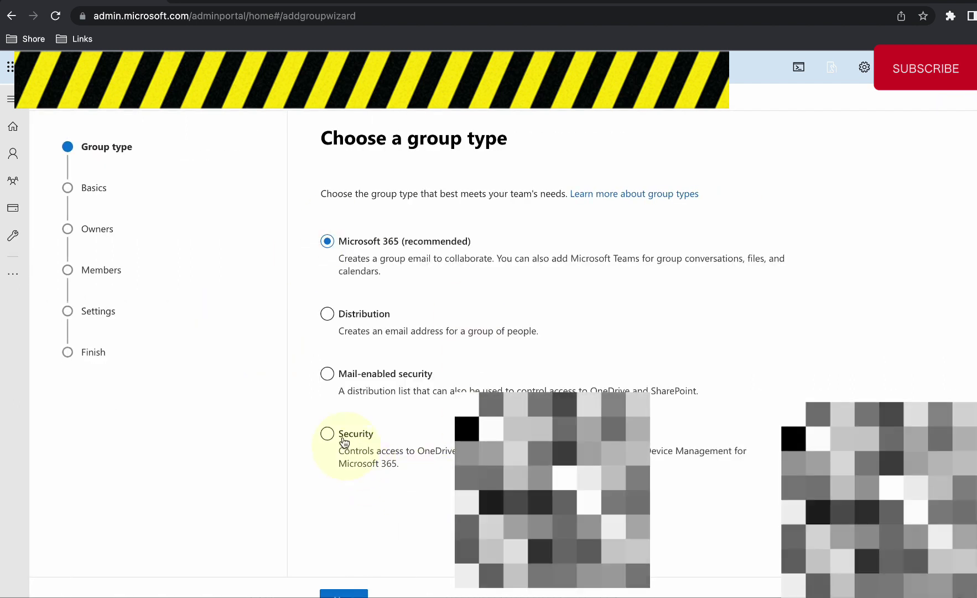
pyautogui.click(344, 440)
pyautogui.click(340, 592)
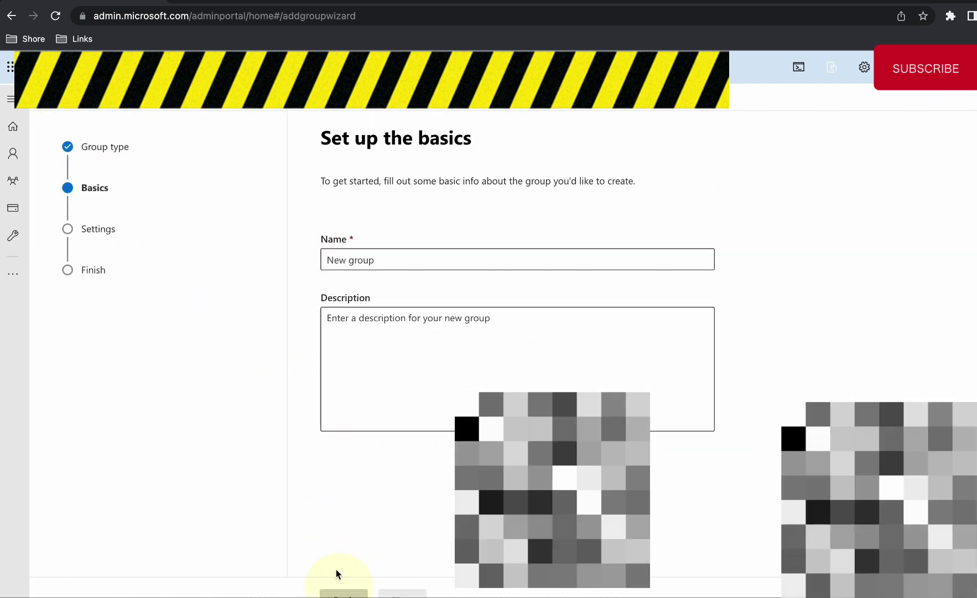
pyautogui.click(421, 264)
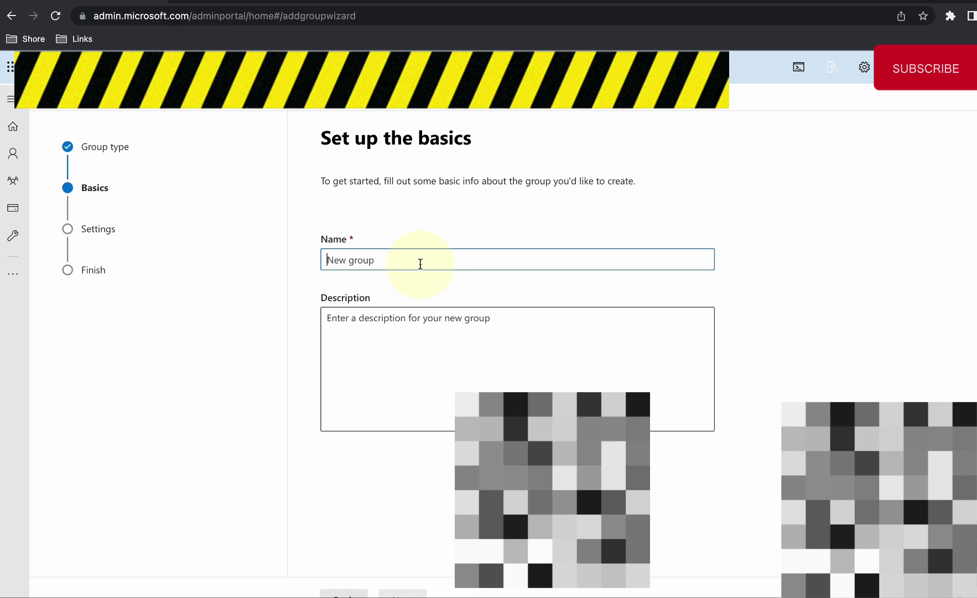
pyautogui.write('permission')
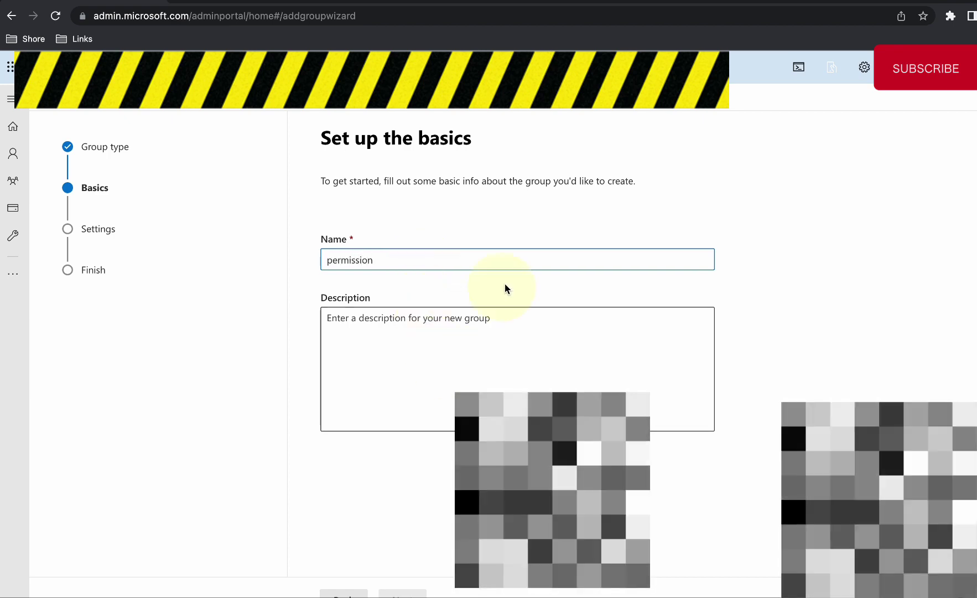
pyautogui.click(381, 330)
pyautogui.write('me')
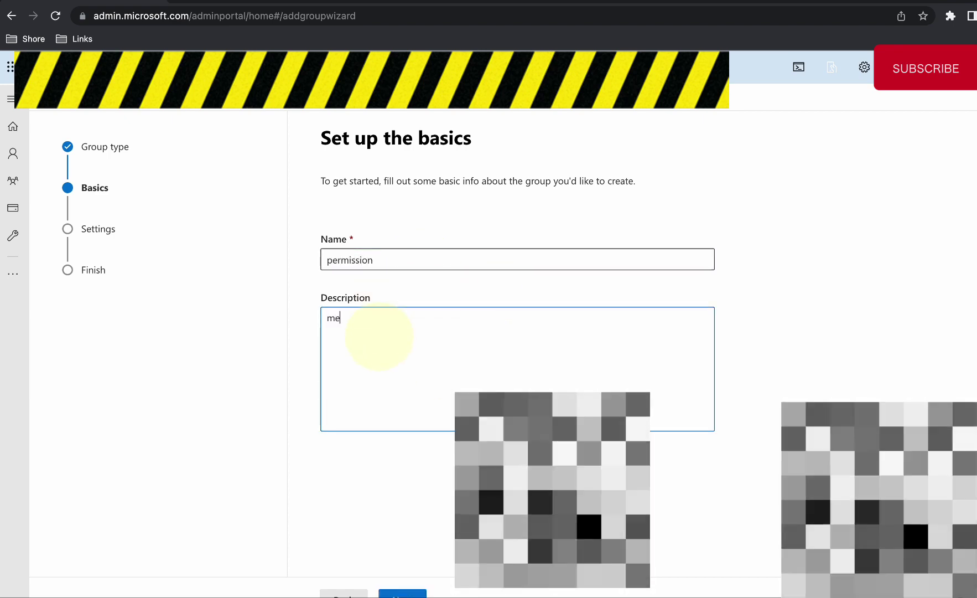
pyautogui.write('mbers have pe')
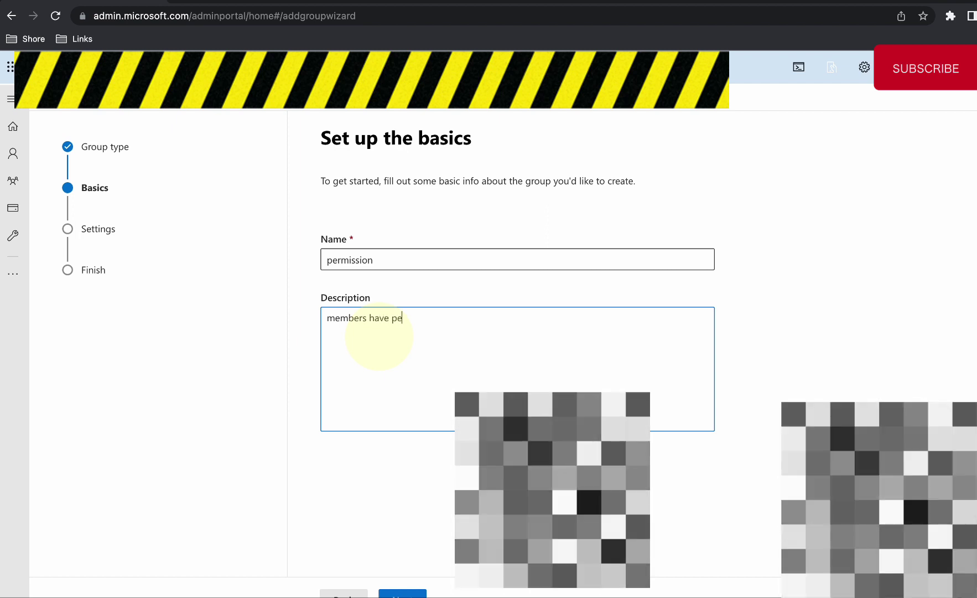
pyautogui.write('rmission to cre')
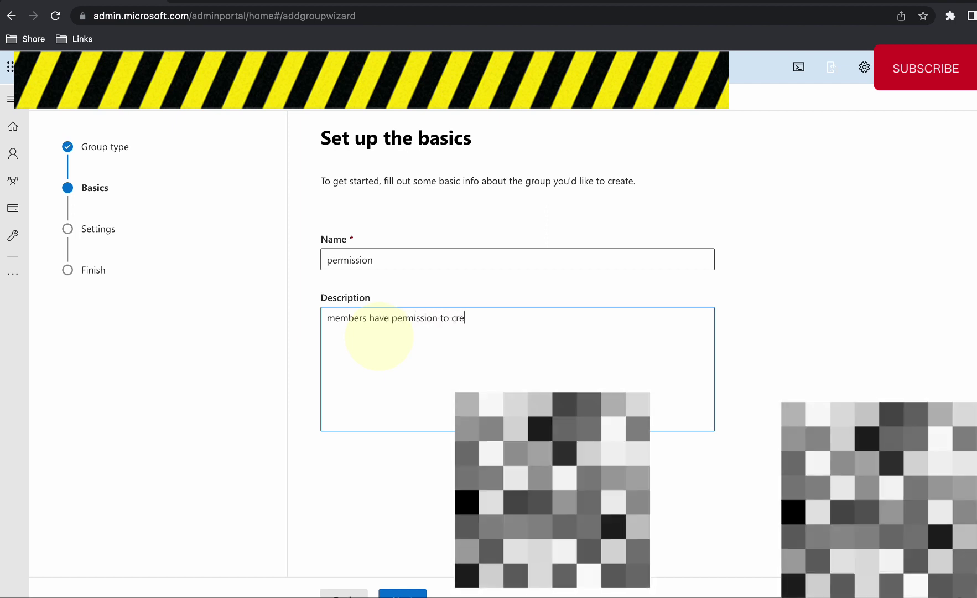
pyautogui.write('ate grou')
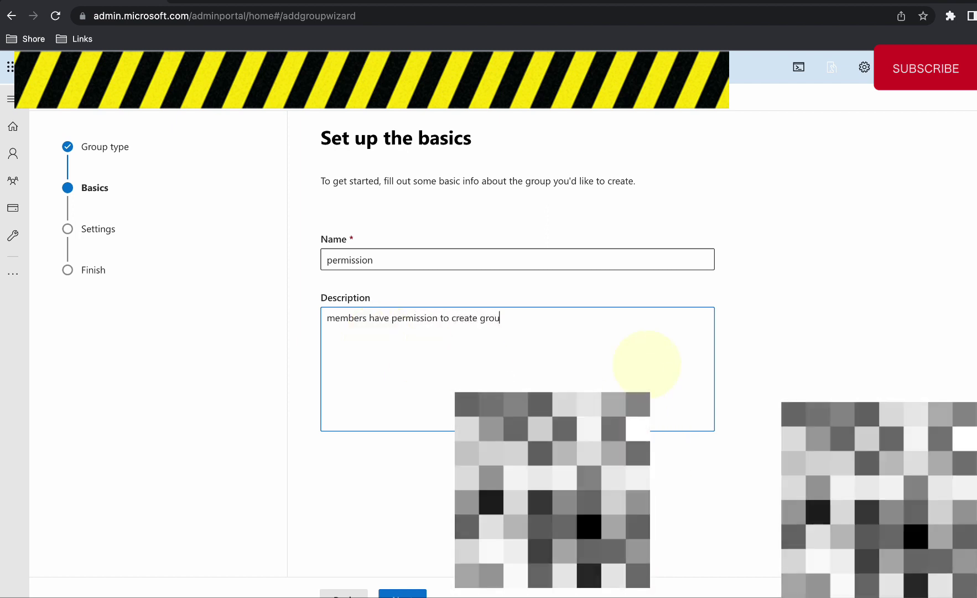
pyautogui.write('ps')
pyautogui.click(402, 593)
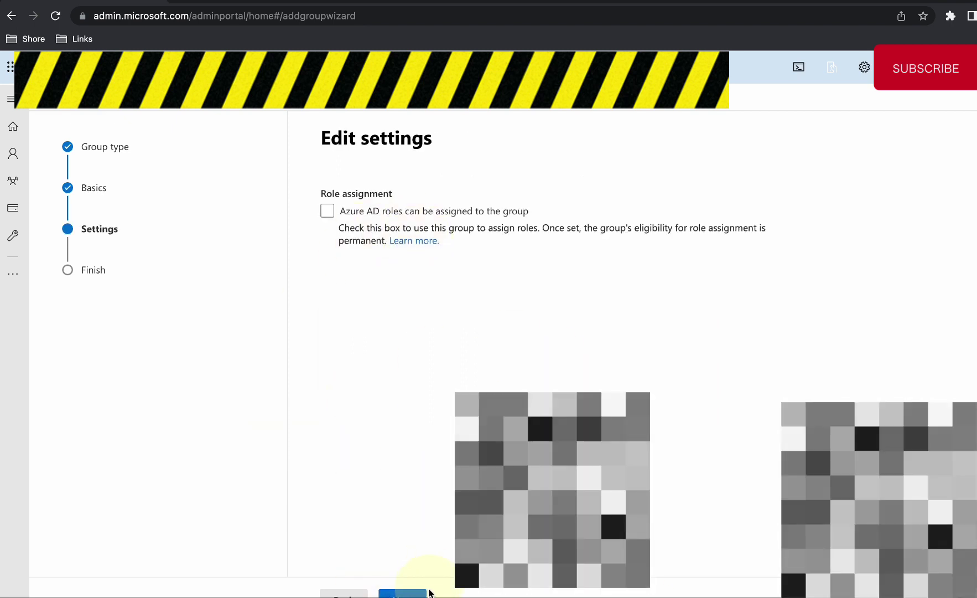
pyautogui.click(410, 593)
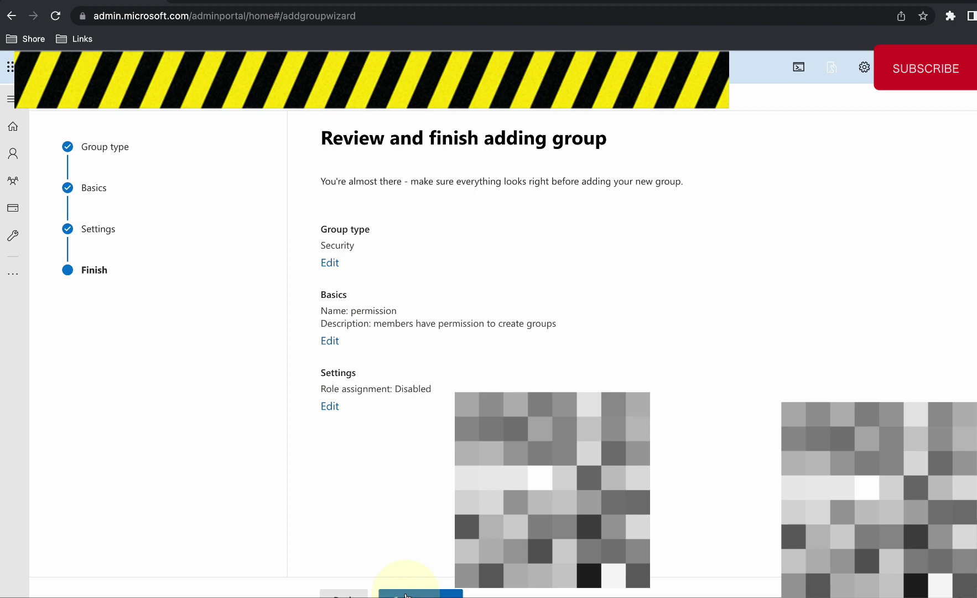
pyautogui.click(405, 593)
pyautogui.moveTo(748, 20)
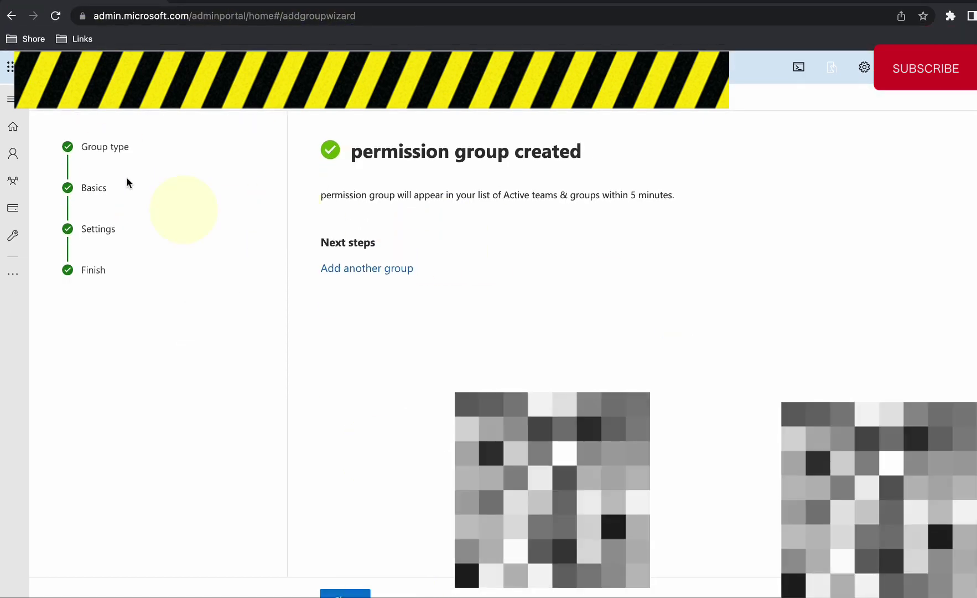
# Go to Teams & groups > Active teams & groups and search the list for 'permiss'
pyautogui.moveTo(248, 1)
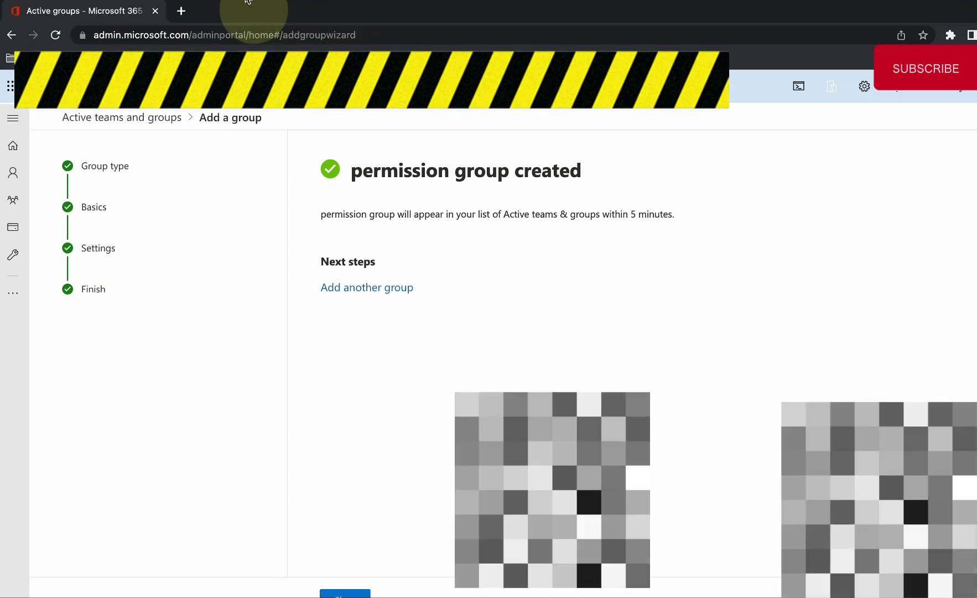
pyautogui.click(188, 66)
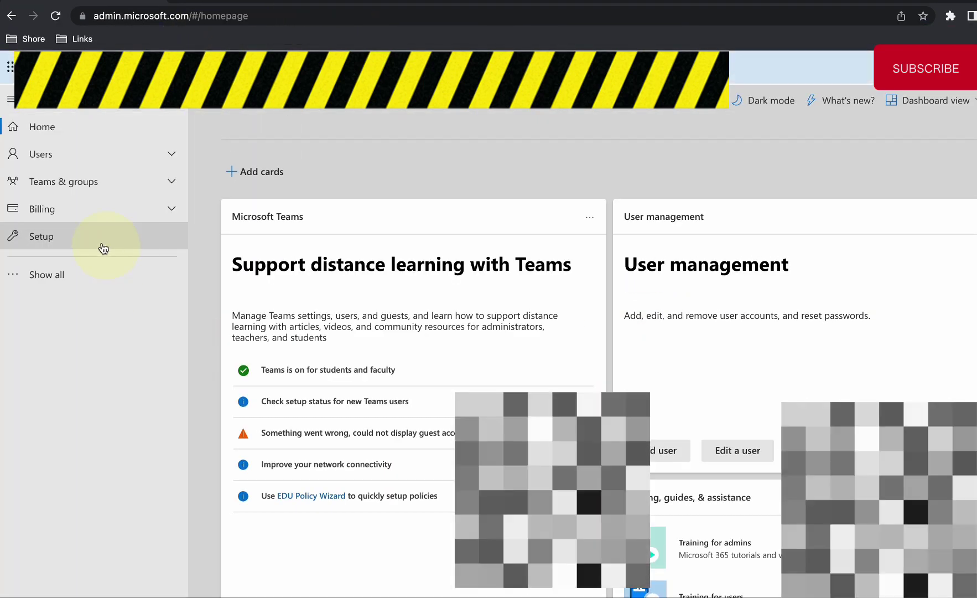
pyautogui.click(105, 183)
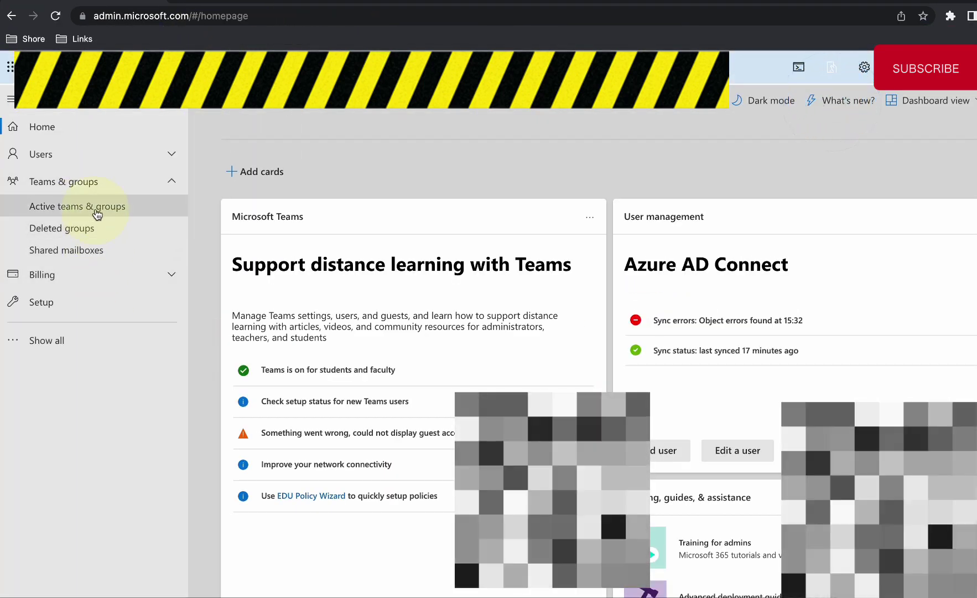
pyautogui.click(98, 214)
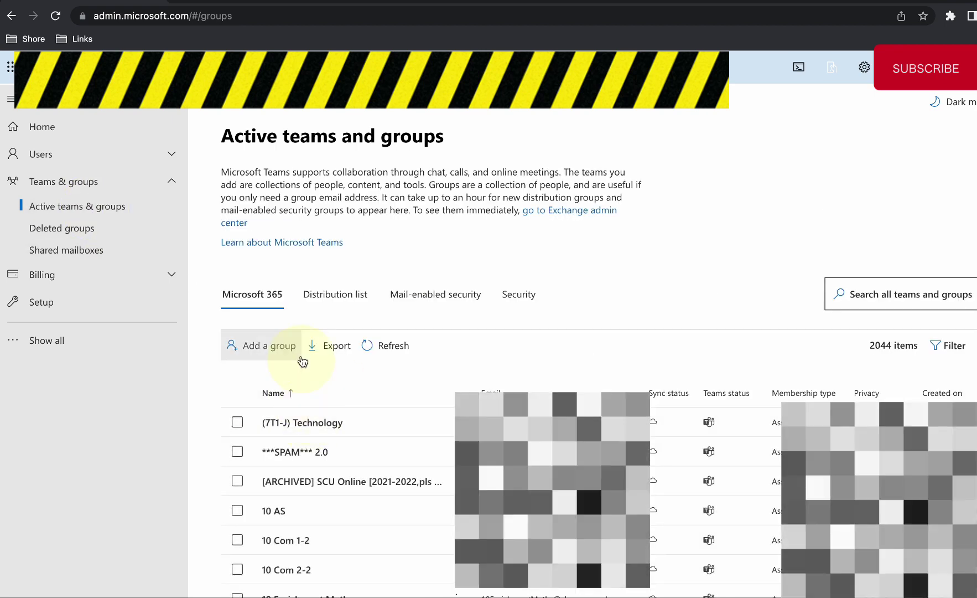
pyautogui.click(883, 293)
pyautogui.write('pe')
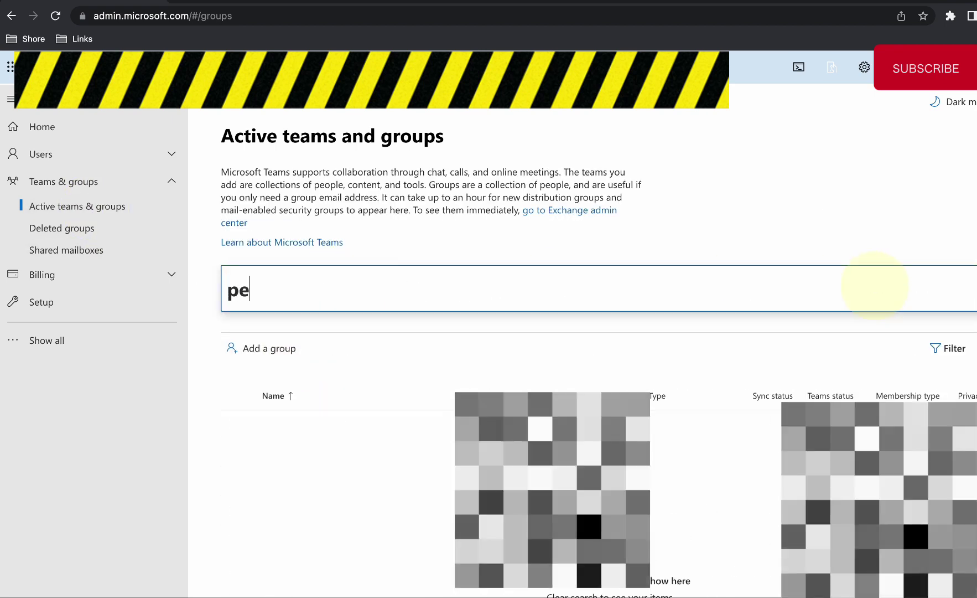
pyautogui.write('rmiss')
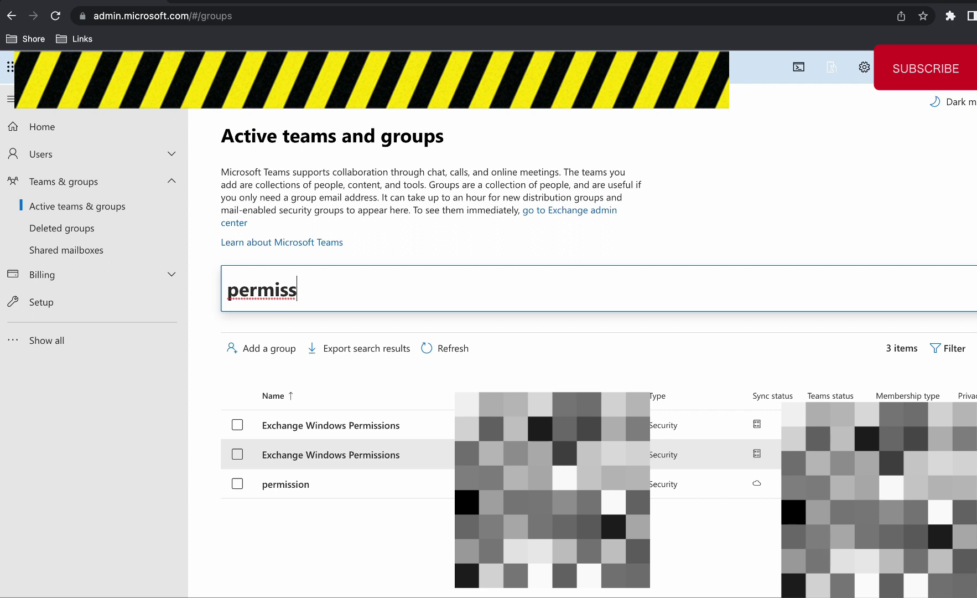
# Open the permission group's details pane, showing 0 owners and 0 members
pyautogui.click(297, 487)
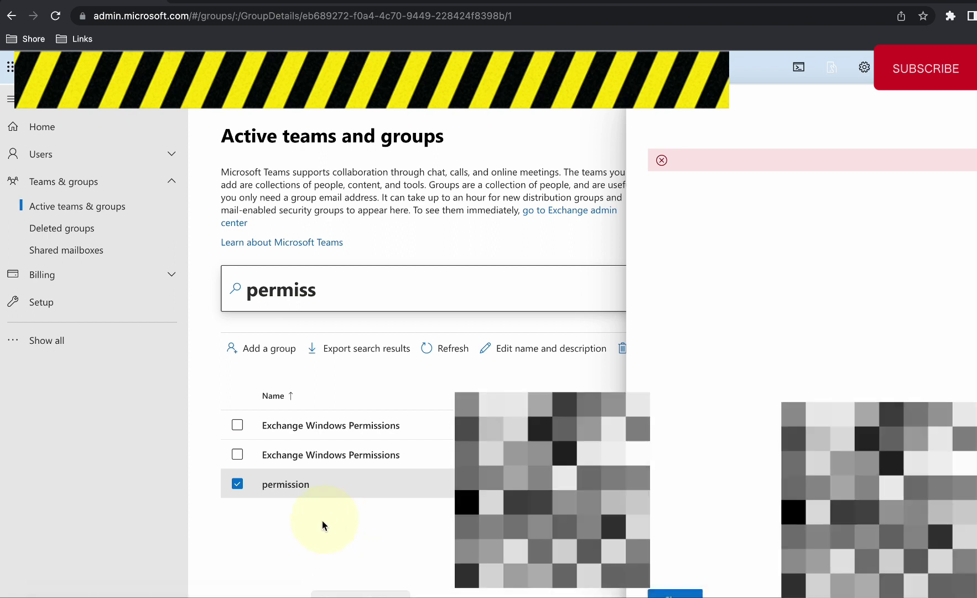
pyautogui.click(237, 483)
pyautogui.click(316, 484)
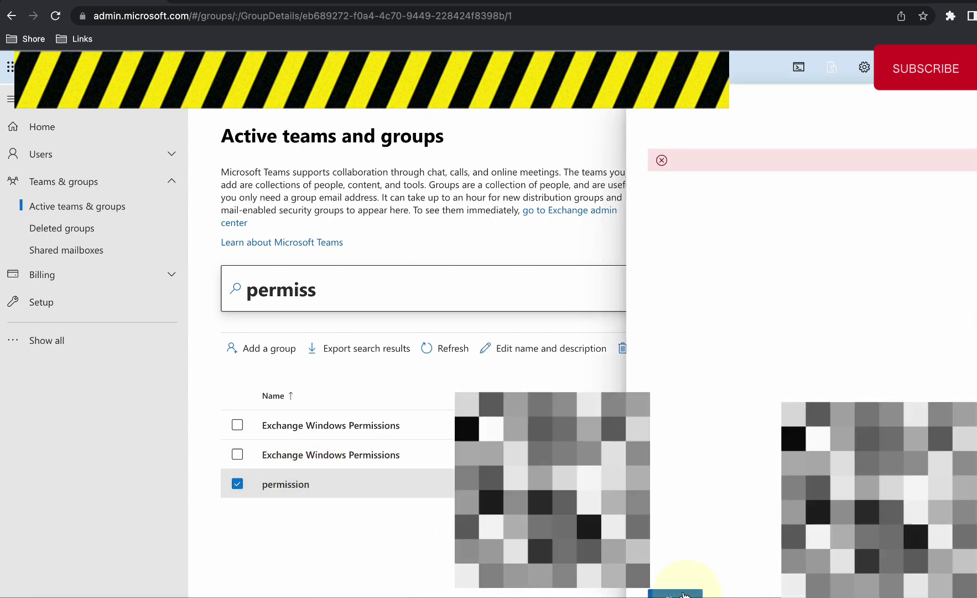
pyautogui.click(684, 594)
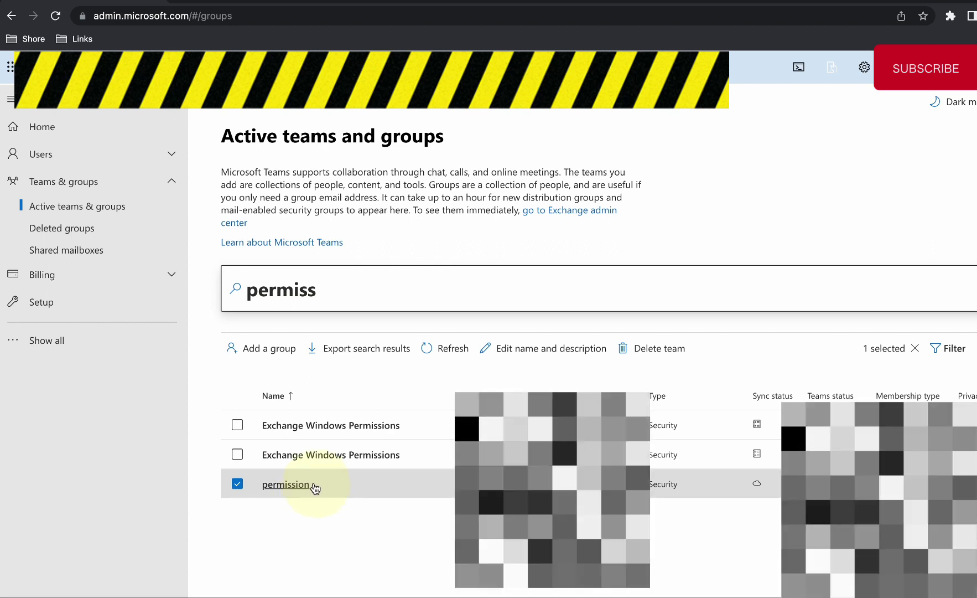
pyautogui.doubleClick(315, 486)
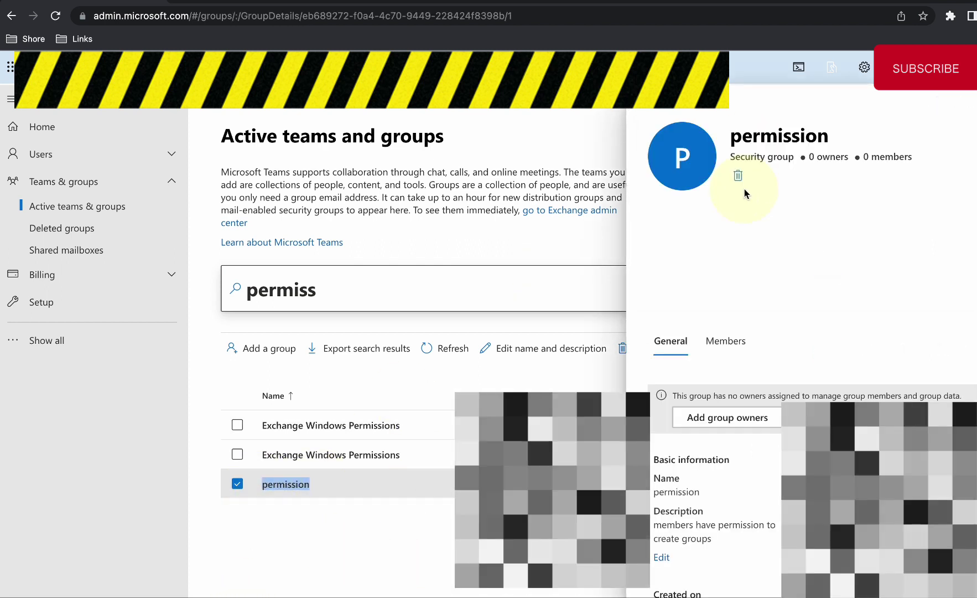
pyautogui.doubleClick(797, 134)
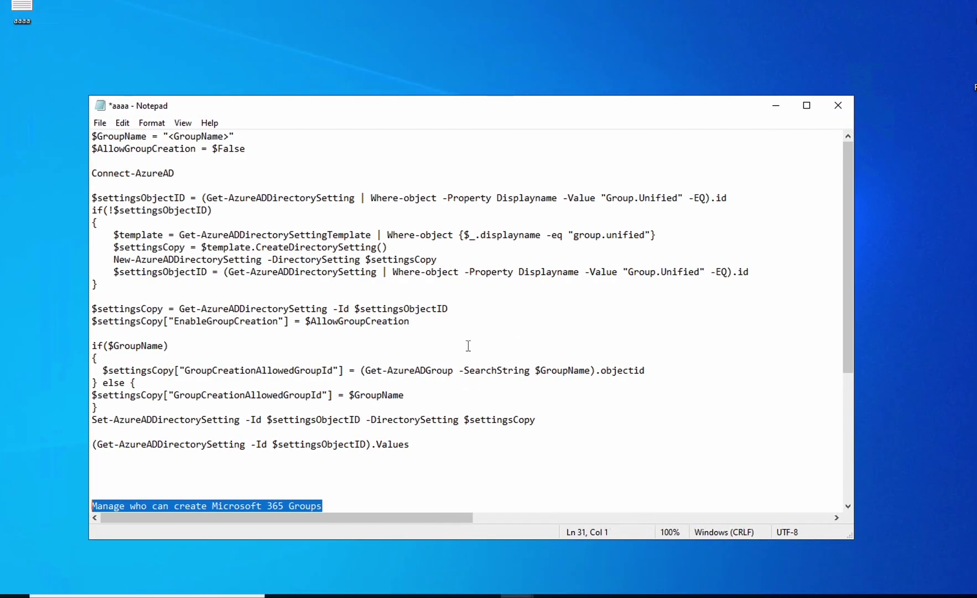
# Replace the GroupName placeholder on line 1 of the Notepad script with 'permission'
pyautogui.click(473, 329)
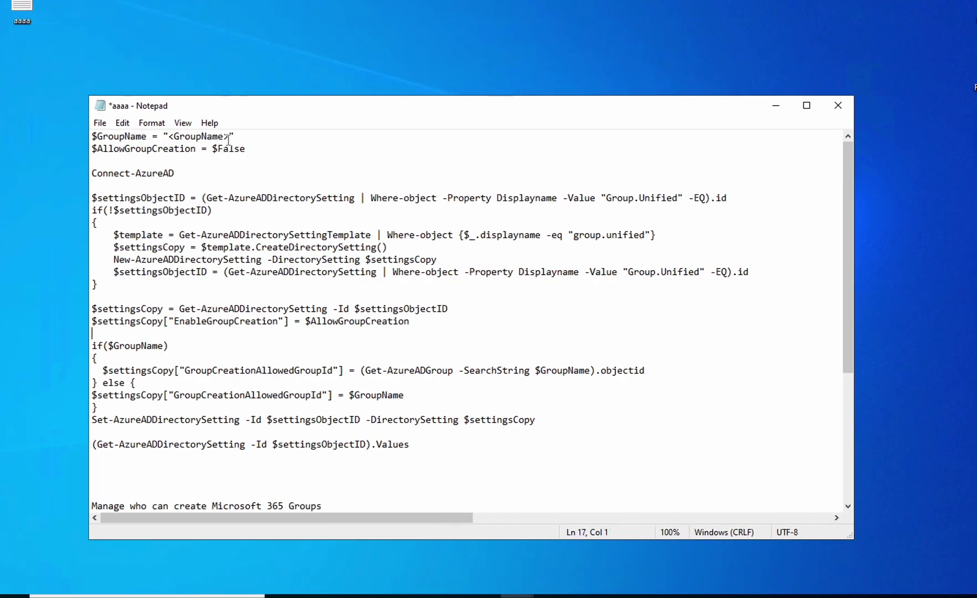
pyautogui.moveTo(224, 138); pyautogui.dragTo(175, 138)
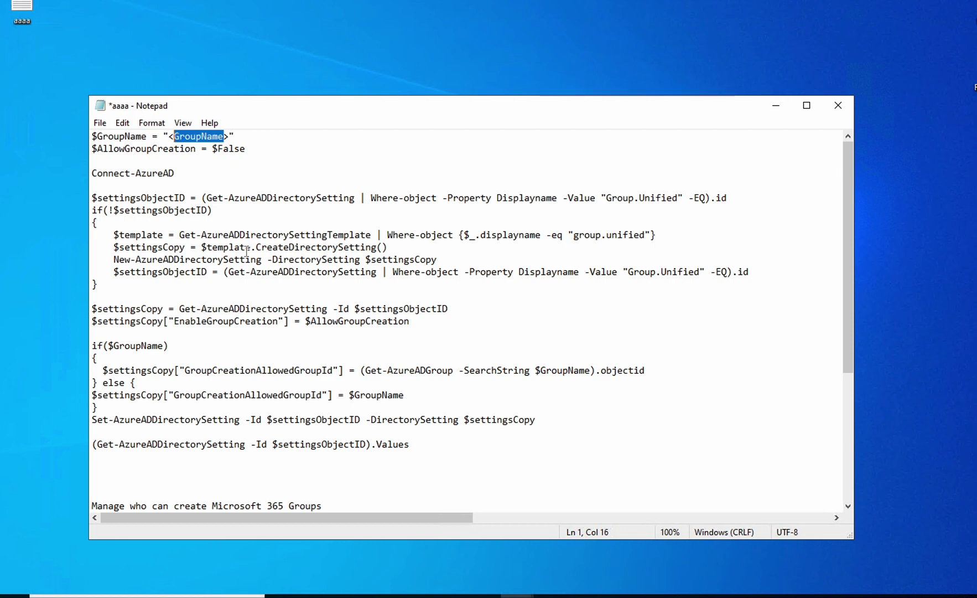
pyautogui.write('permission')
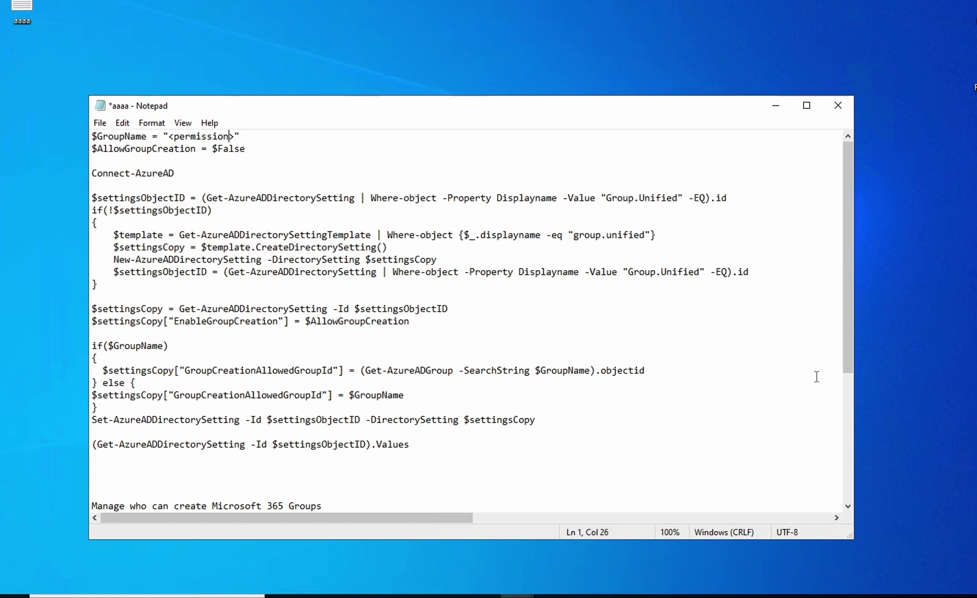
pyautogui.moveTo(851, 359); pyautogui.dragTo(846, 491)
# Launch Windows PowerShell ISE with administrator rights from a Start search for 'power'
pyautogui.moveTo(150, 597)
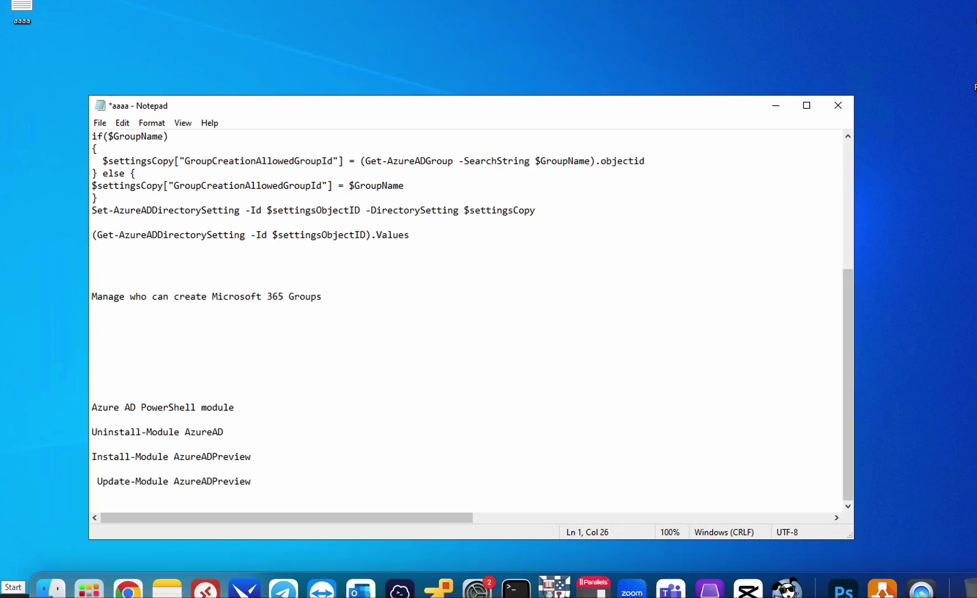
pyautogui.press('super')
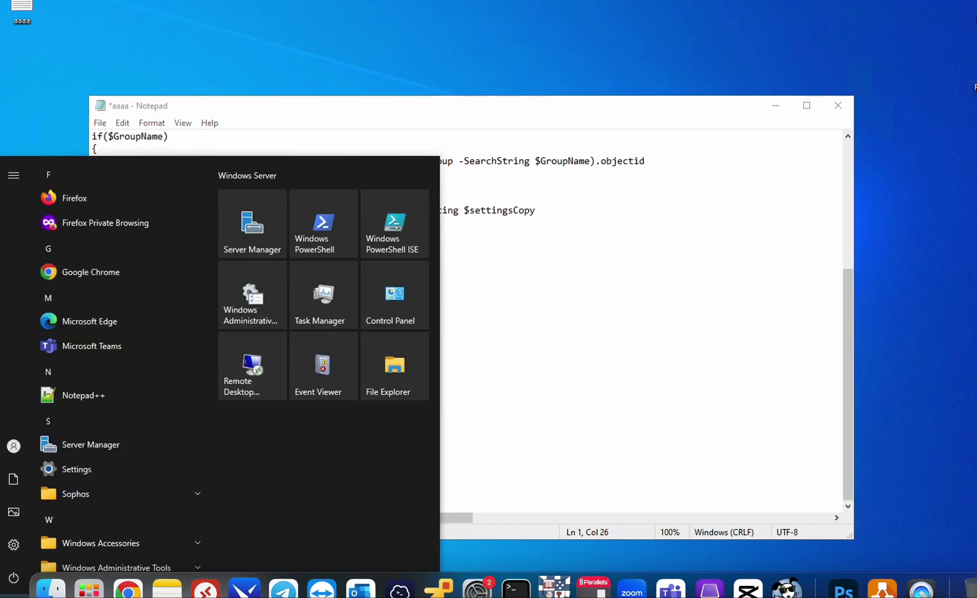
pyautogui.write('power')
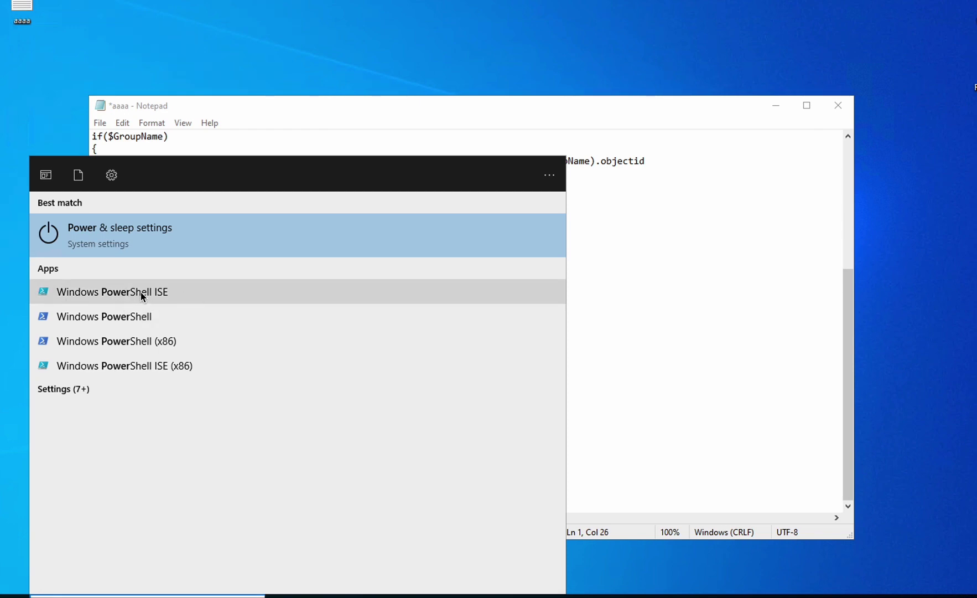
pyautogui.rightClick(140, 292)
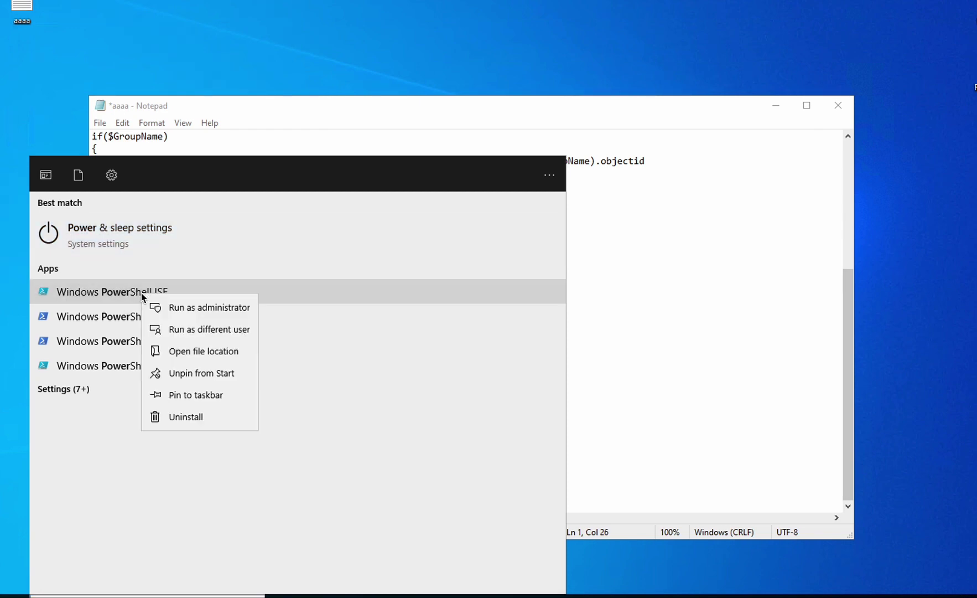
pyautogui.click(182, 307)
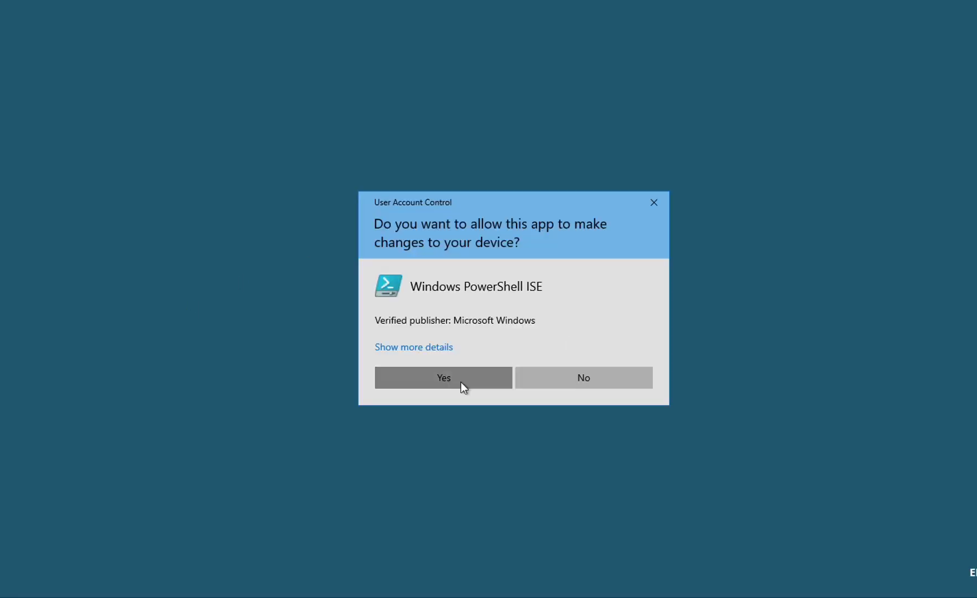
pyautogui.click(463, 382)
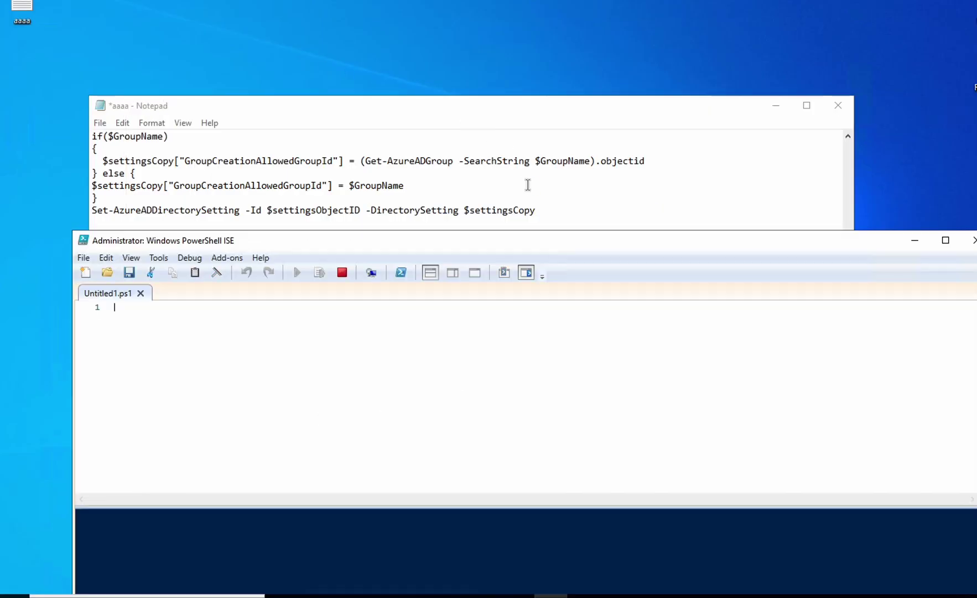
pyautogui.click(513, 111)
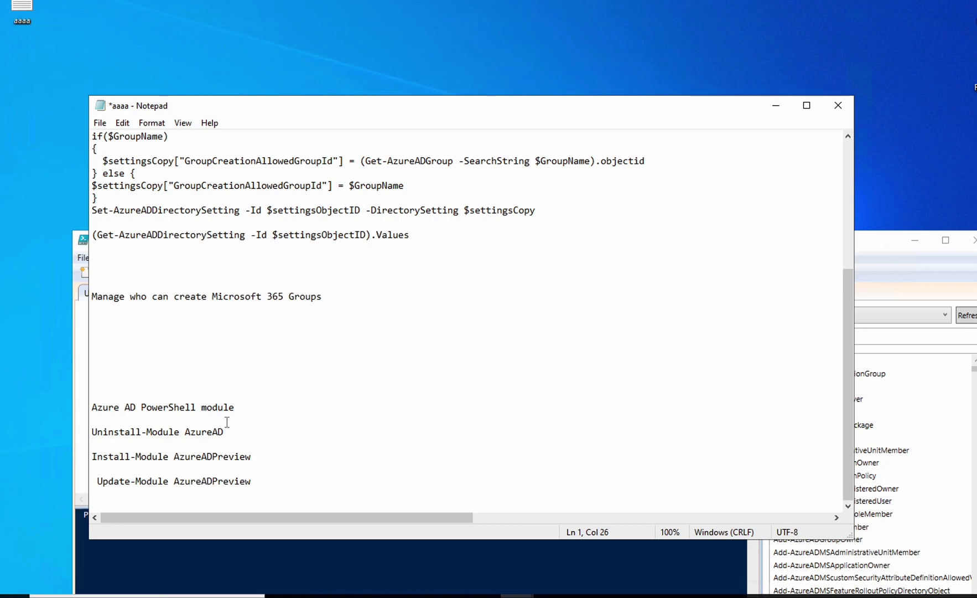
# Remove the stray leading space before Update-Module AzureADPreview in the Notepad script
pyautogui.moveTo(251, 410); pyautogui.dragTo(32, 423)
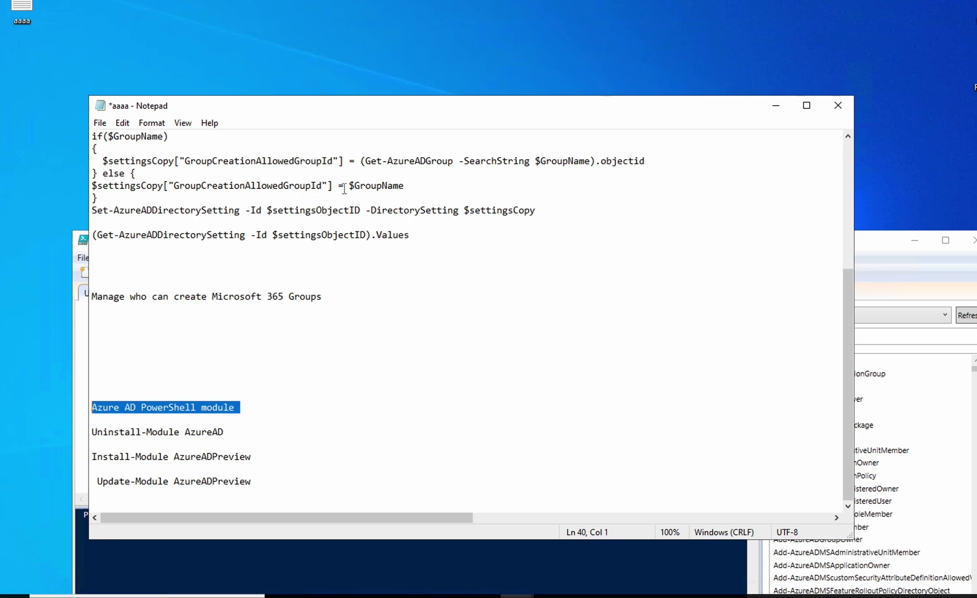
pyautogui.moveTo(460, 105); pyautogui.dragTo(430, 6)
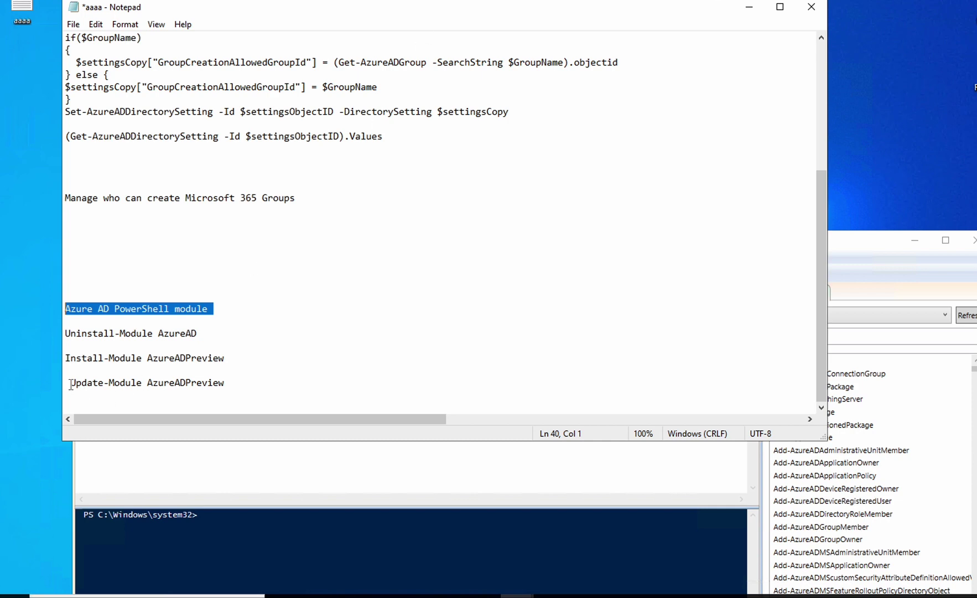
pyautogui.moveTo(71, 384); pyautogui.dragTo(2, 392)
pyautogui.press('BackSpace')
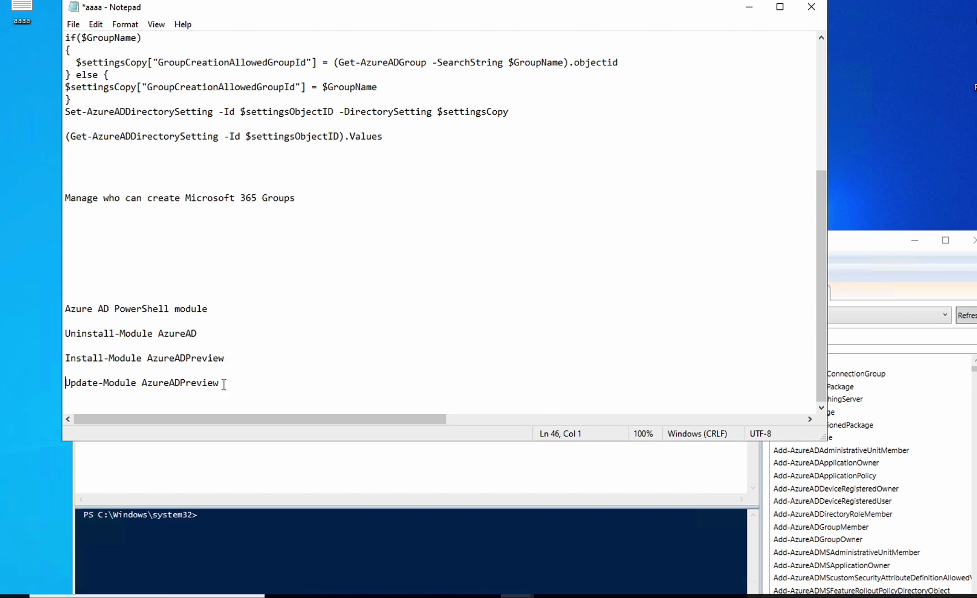
# Copy the Install-Module AzureADPreview line for use in PowerShell ISE
pyautogui.moveTo(224, 384); pyautogui.dragTo(71, 384)
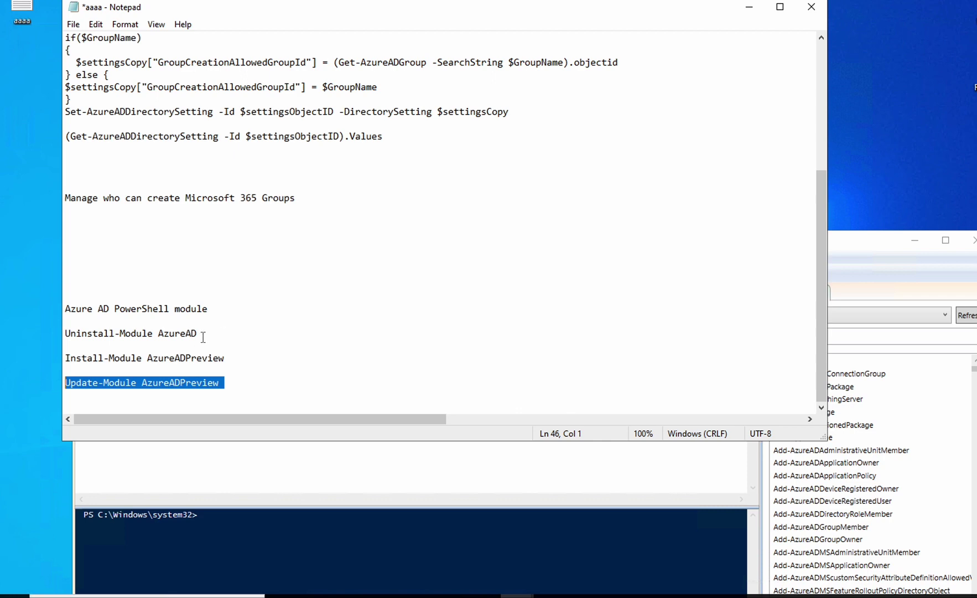
pyautogui.moveTo(200, 332); pyautogui.dragTo(60, 339)
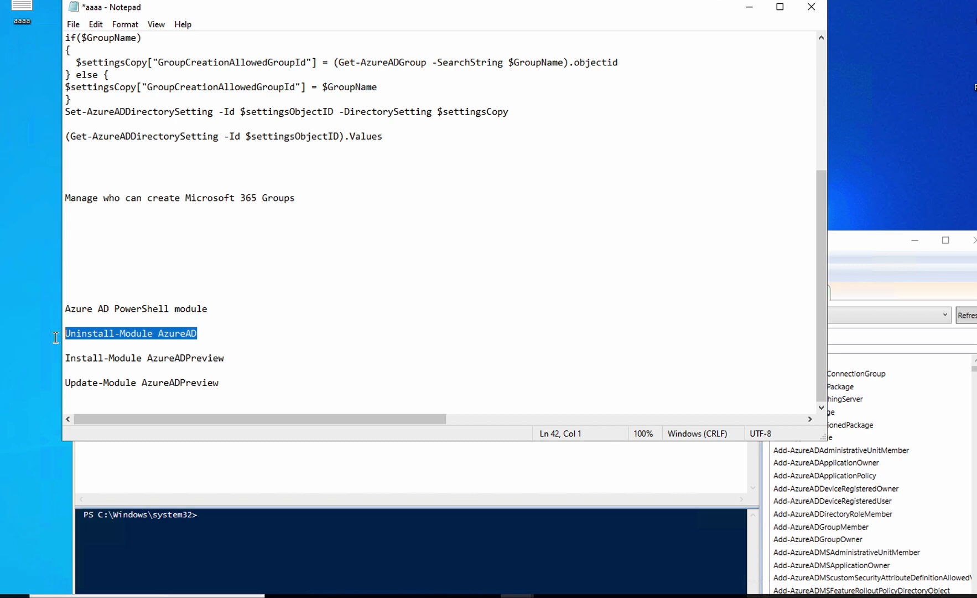
pyautogui.click(177, 358)
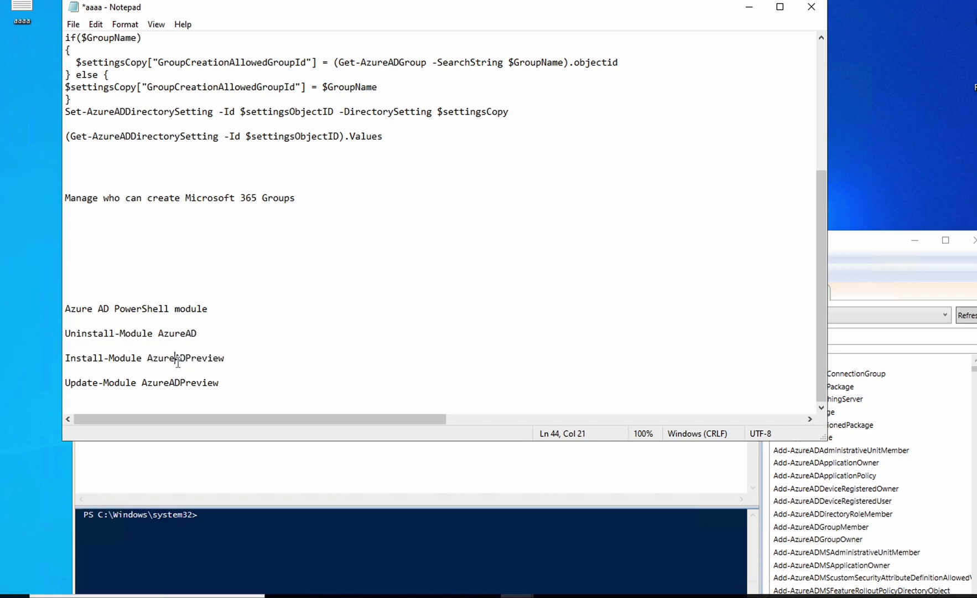
pyautogui.moveTo(141, 359); pyautogui.dragTo(57, 365)
pyautogui.hotkey('ctrl', 'c')
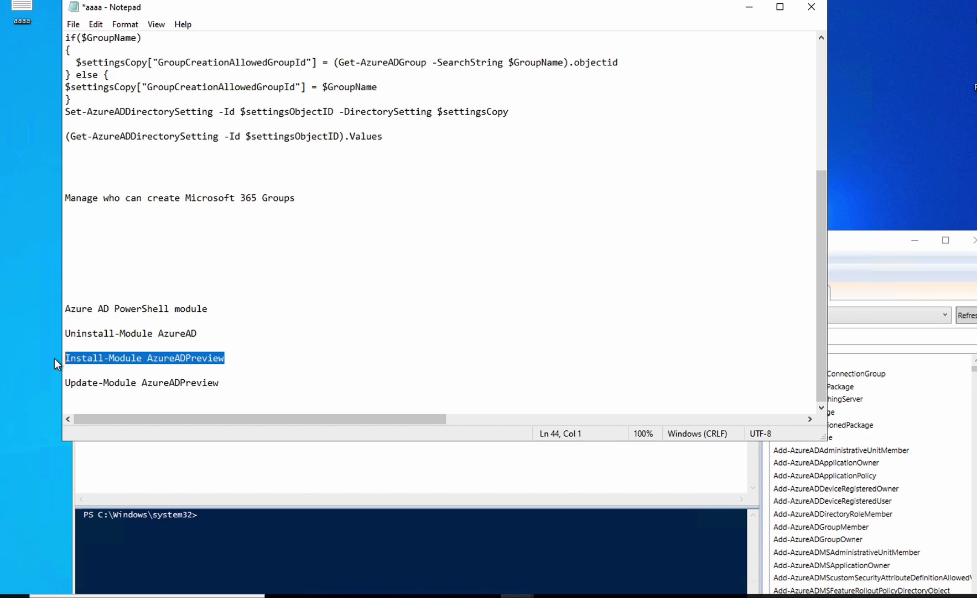
pyautogui.click(884, 246)
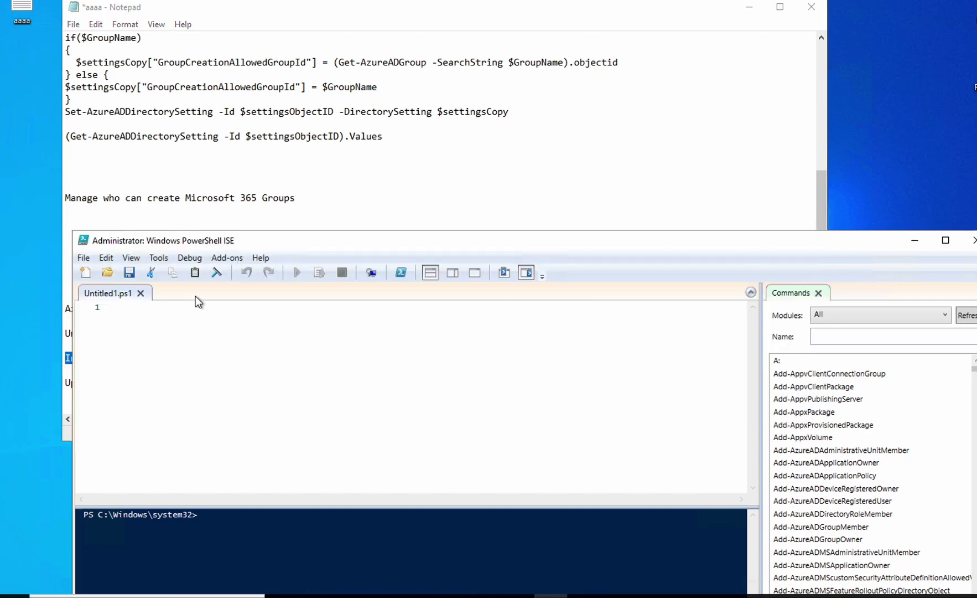
# Run Install-Module AzureADPreview in the ISE console, then close ISE
pyautogui.hotkey('ctrl', 'v')
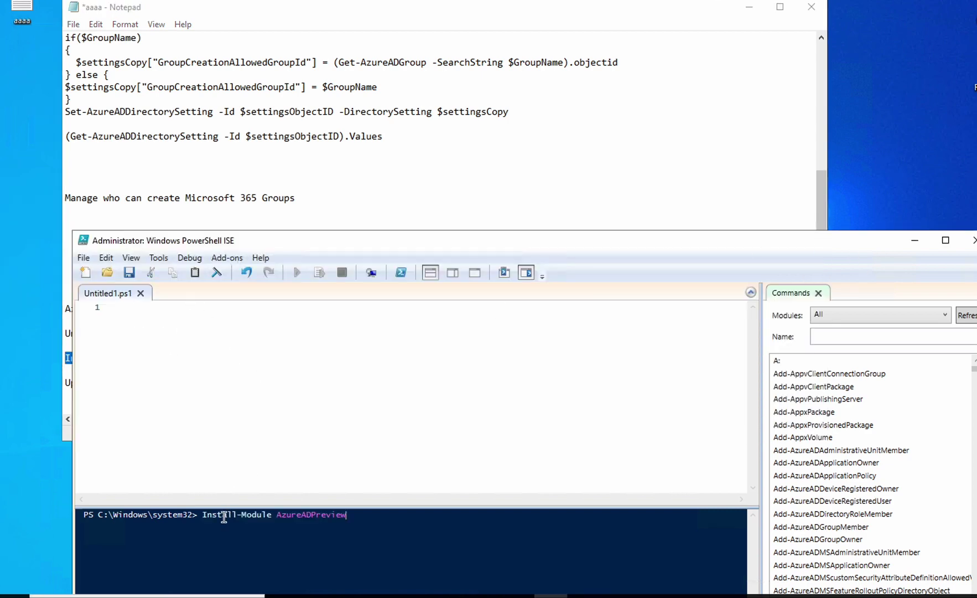
pyautogui.press('Return')
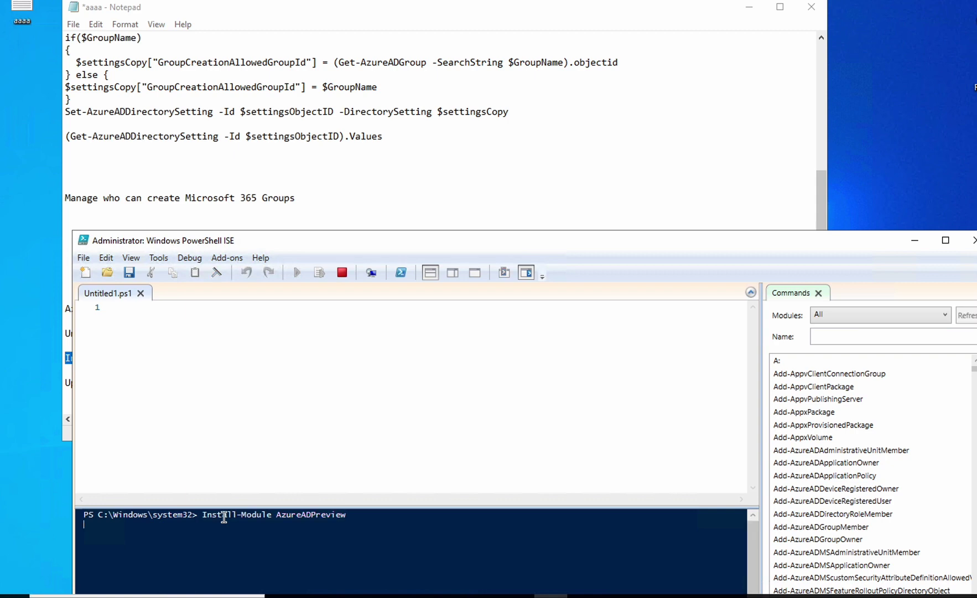
pyautogui.moveTo(523, 246); pyautogui.dragTo(489, 80)
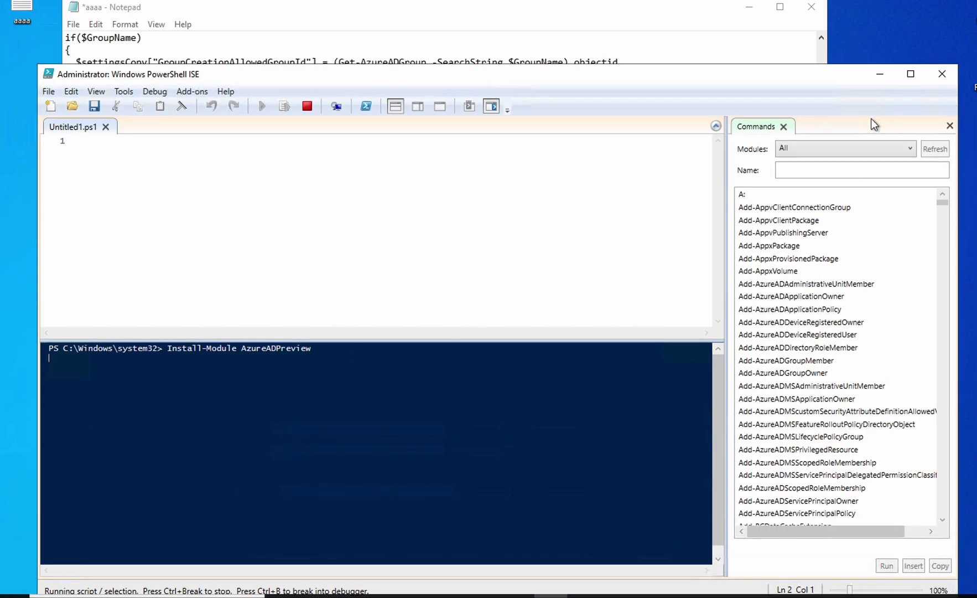
pyautogui.click(942, 74)
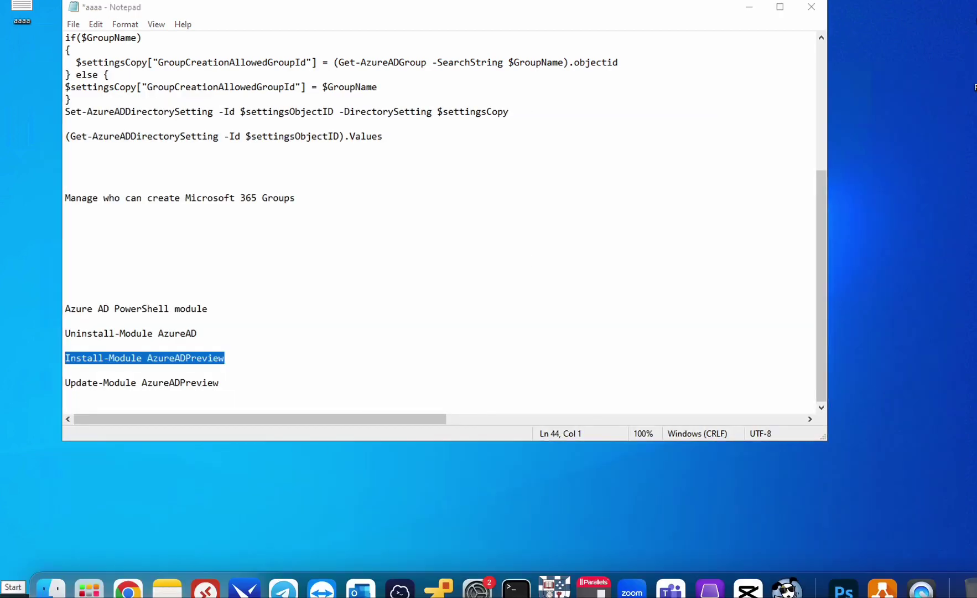
# Relaunch PowerShell ISE as administrator and arrange it beside the Notepad script
pyautogui.press('super')
pyautogui.write('power')
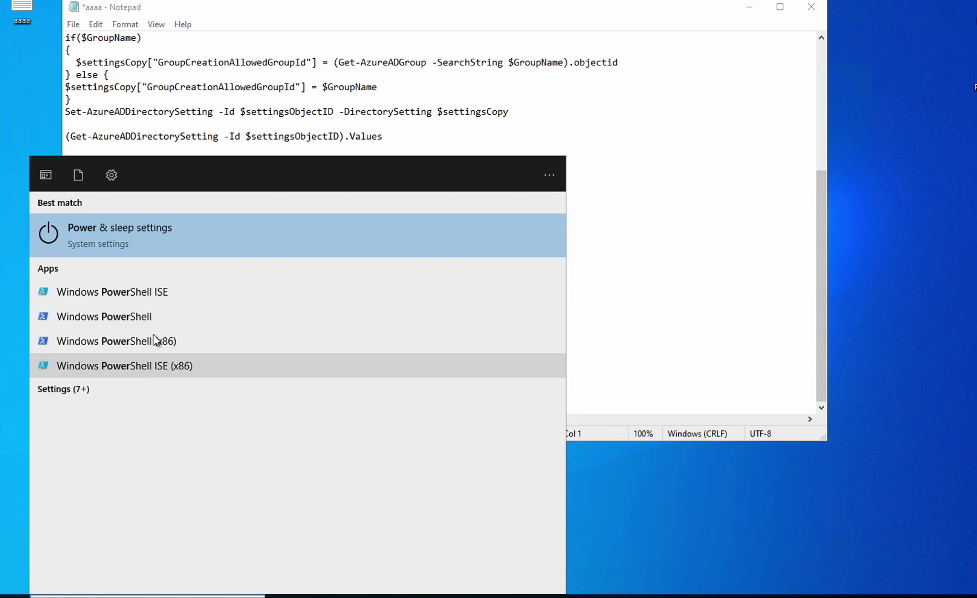
pyautogui.rightClick(160, 290)
pyautogui.click(232, 302)
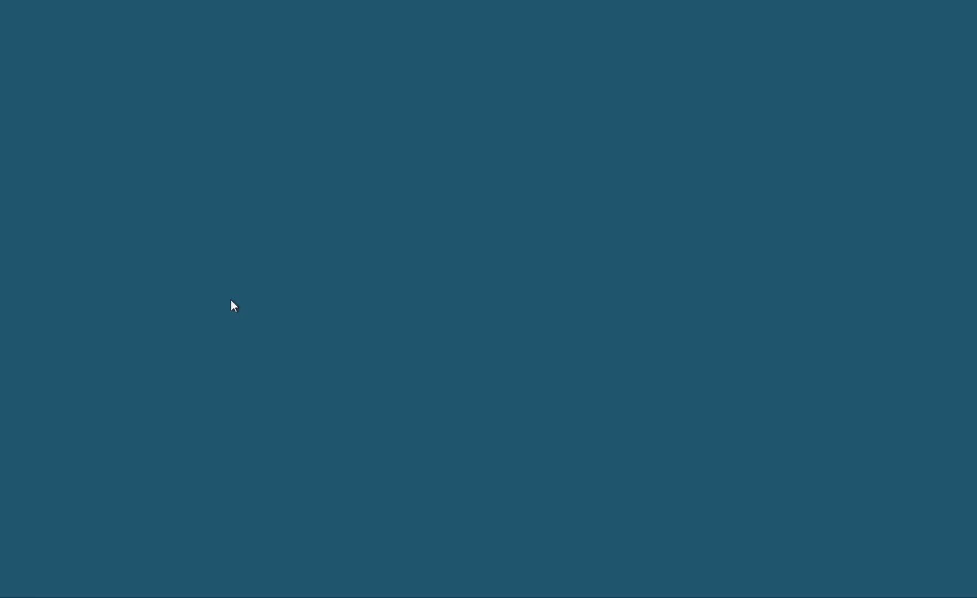
pyautogui.click(454, 375)
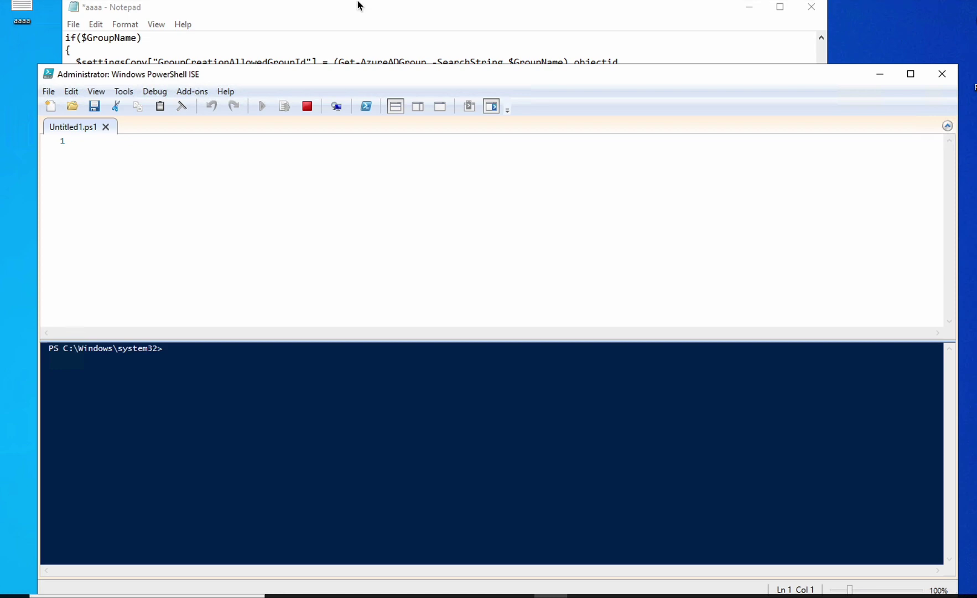
pyautogui.click(357, 7)
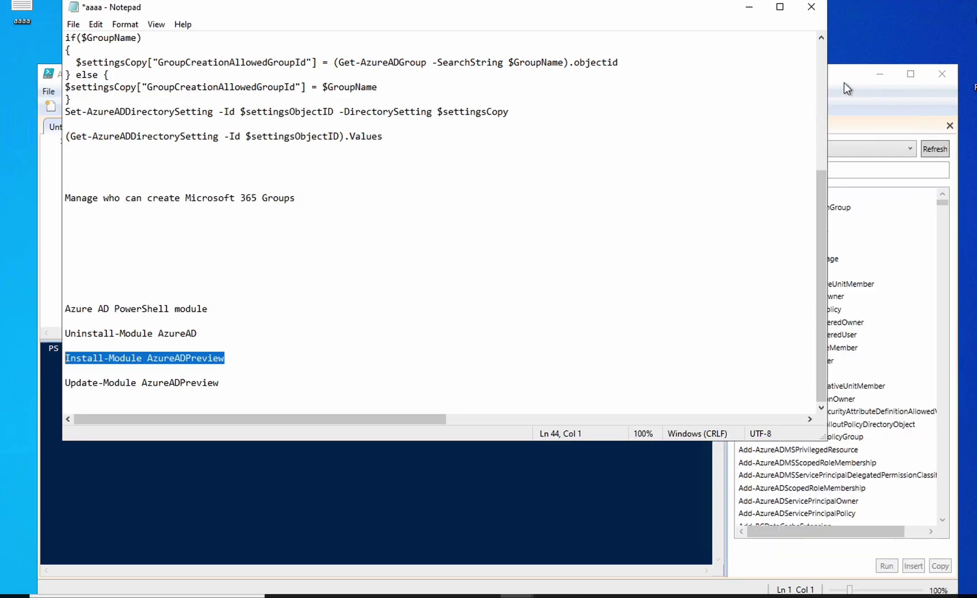
pyautogui.click(843, 82)
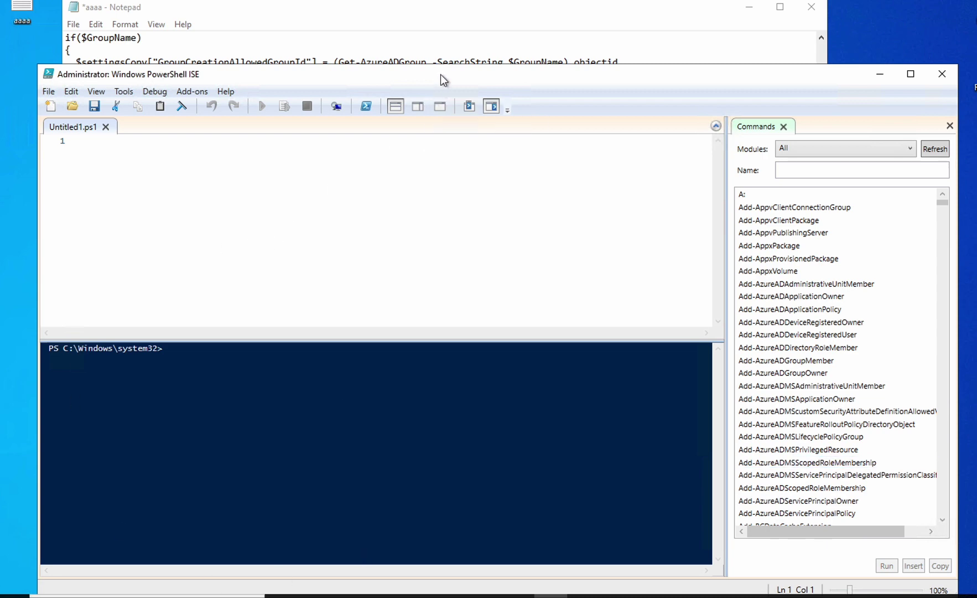
pyautogui.moveTo(441, 74); pyautogui.dragTo(440, 190)
# Select the entire group-creation script in Notepad
pyautogui.click(477, 27)
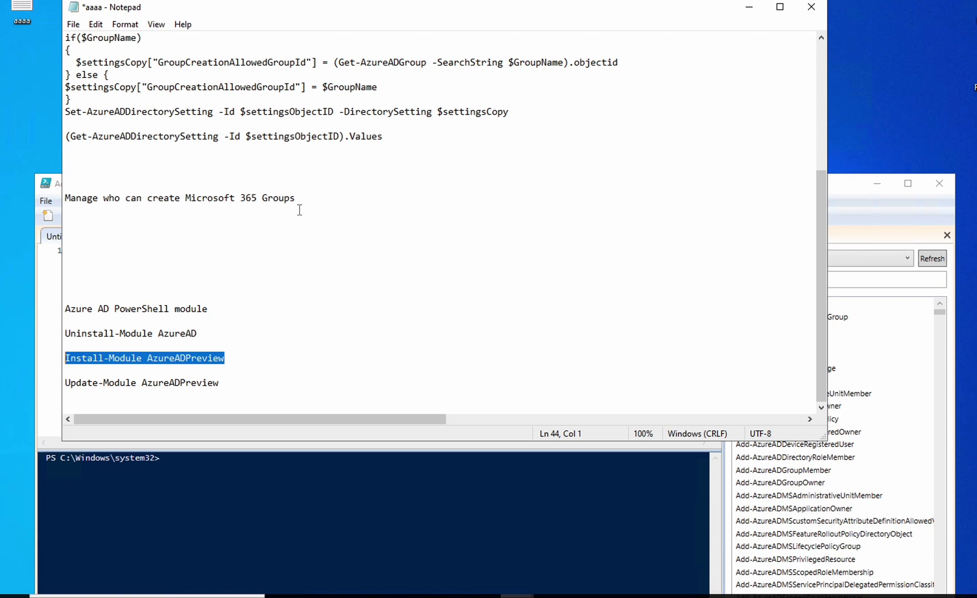
pyautogui.scroll(5, 533, 226)
pyautogui.scroll(1, 202, 166)
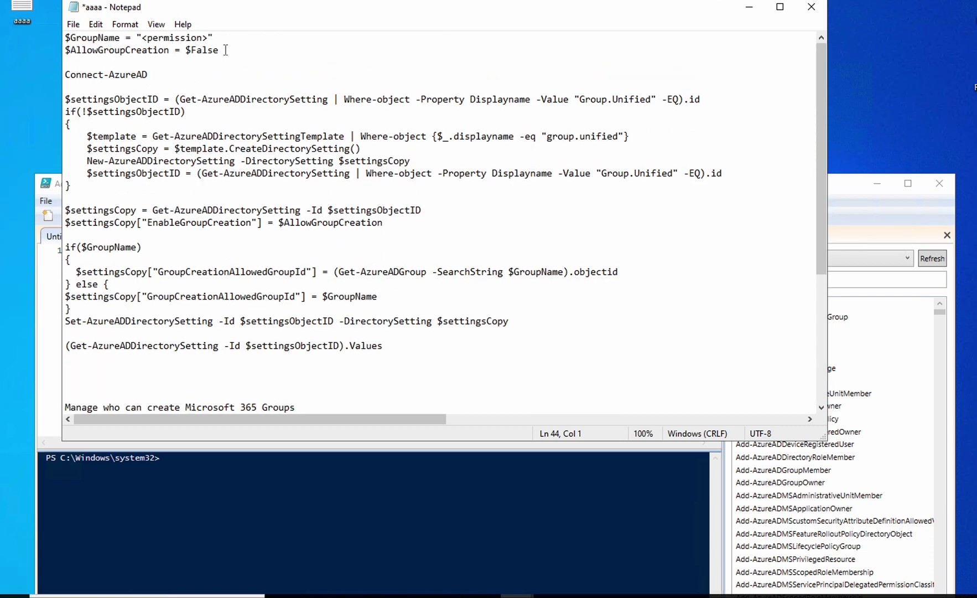
pyautogui.moveTo(822, 162); pyautogui.dragTo(826, 244)
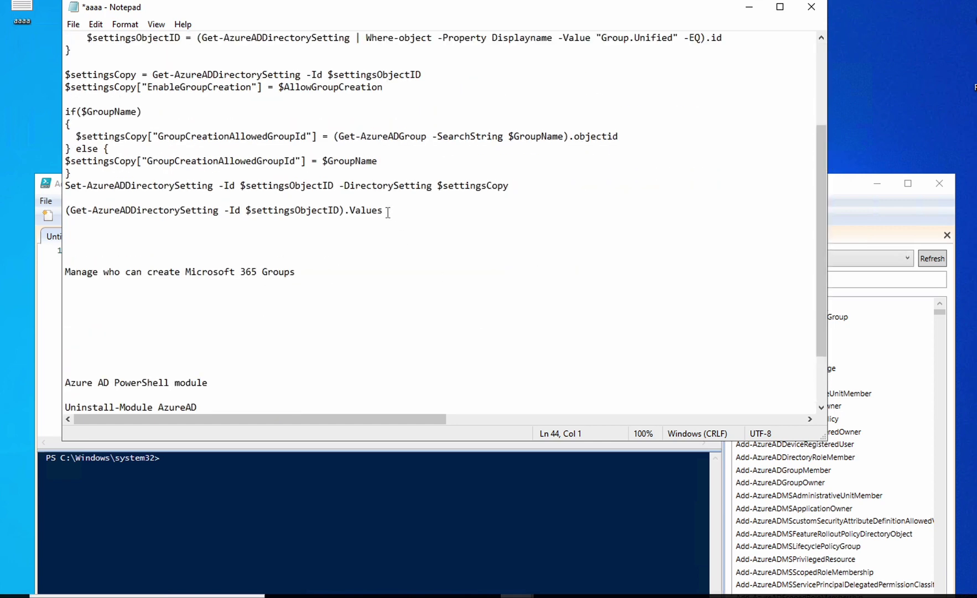
pyautogui.moveTo(387, 213); pyautogui.dragTo(22, 11)
pyautogui.hotkey('ctrl', 'c')
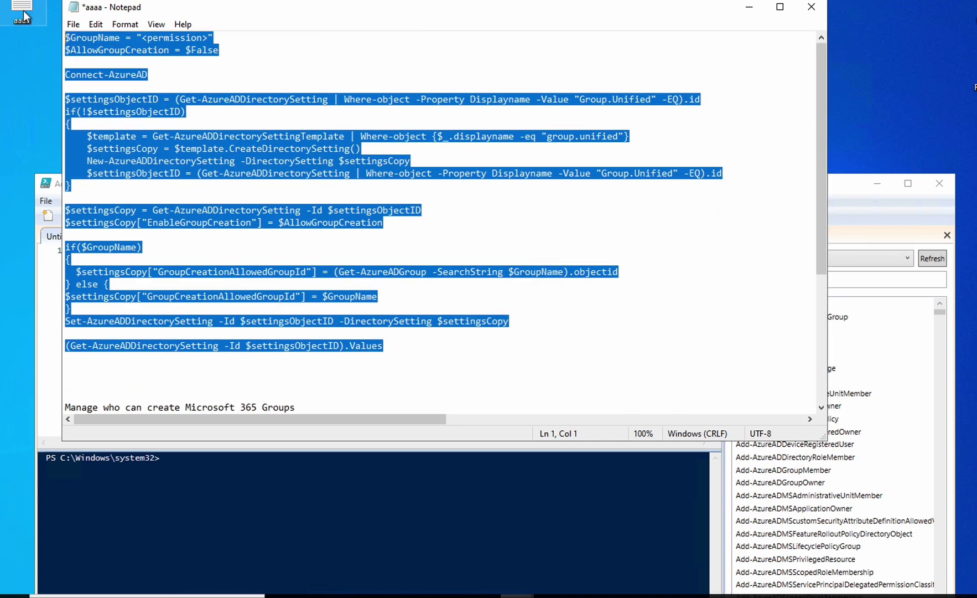
# Paste the script into the ISE console and the Untitled1.ps1 editor, then close ISE
pyautogui.click(356, 494)
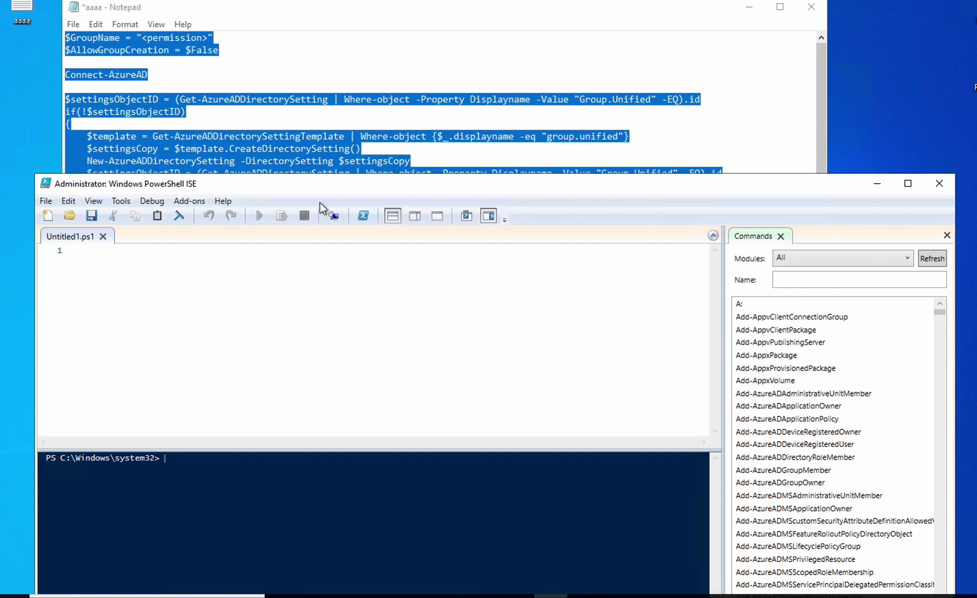
pyautogui.moveTo(378, 192); pyautogui.dragTo(393, 50)
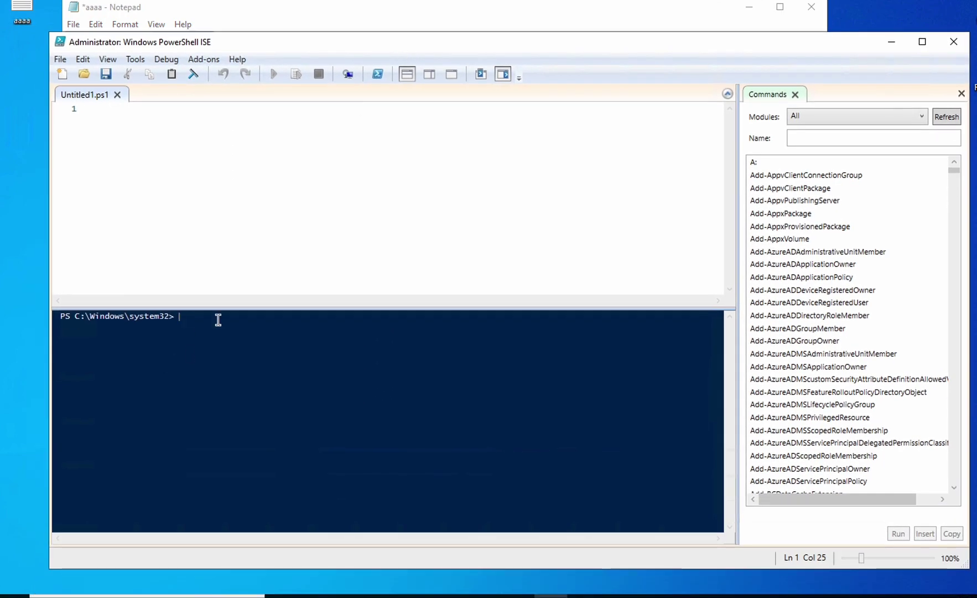
pyautogui.hotkey('ctrl', 'v')
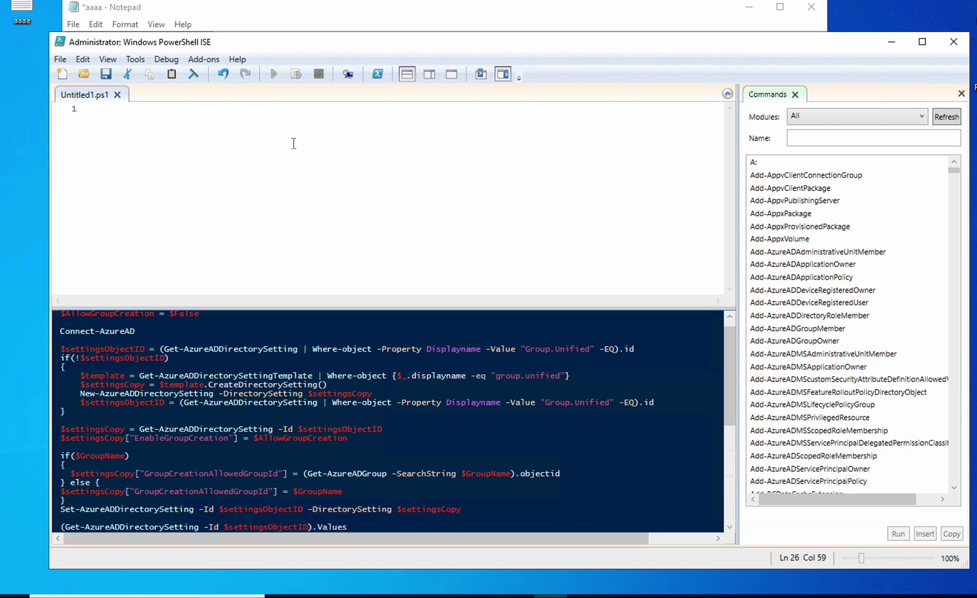
pyautogui.click(247, 118)
pyautogui.hotkey('ctrl', 'v')
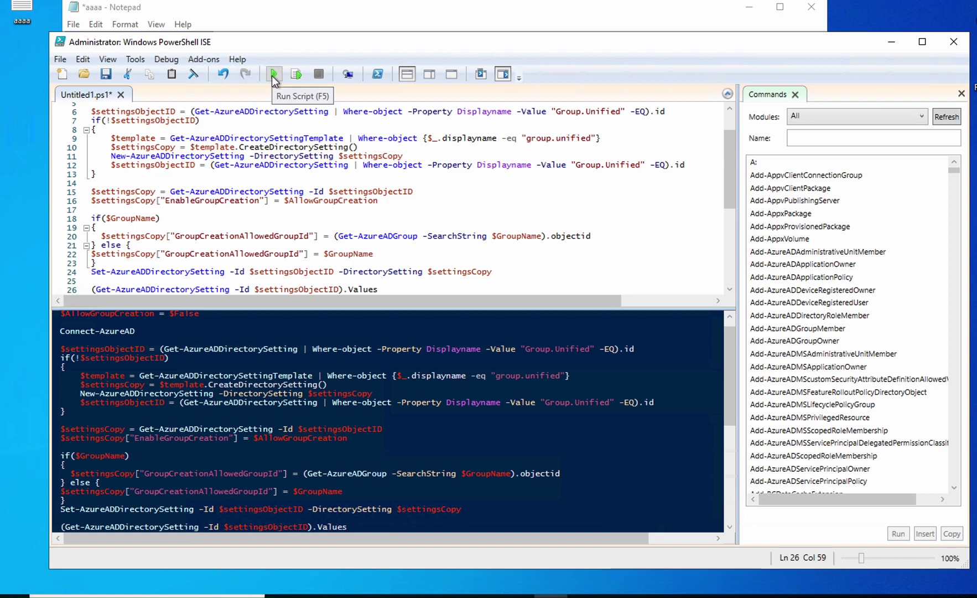
pyautogui.click(949, 43)
# Discard the unsaved ISE script and select 'permission' in the Notepad group name
pyautogui.click(525, 338)
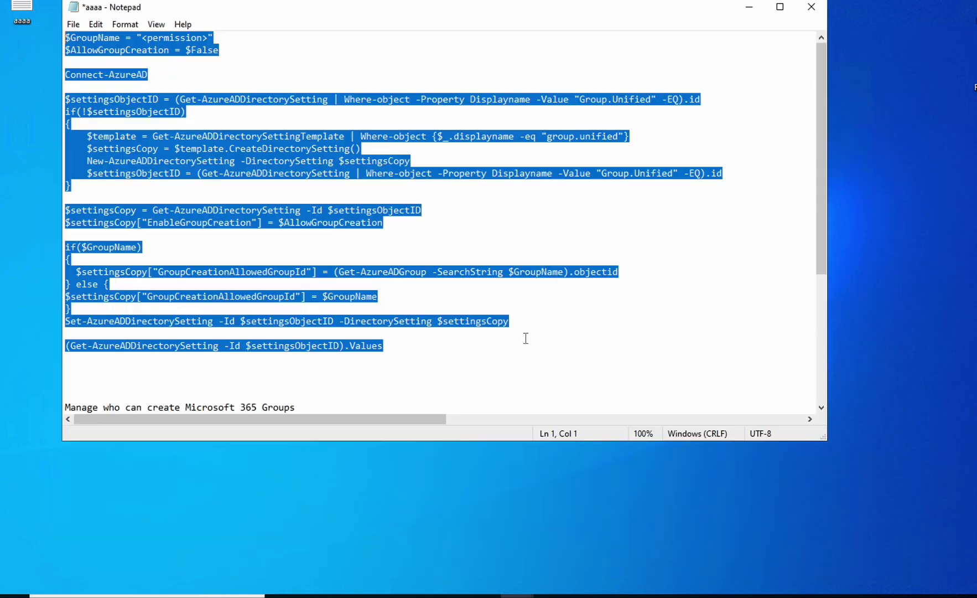
pyautogui.click(201, 38)
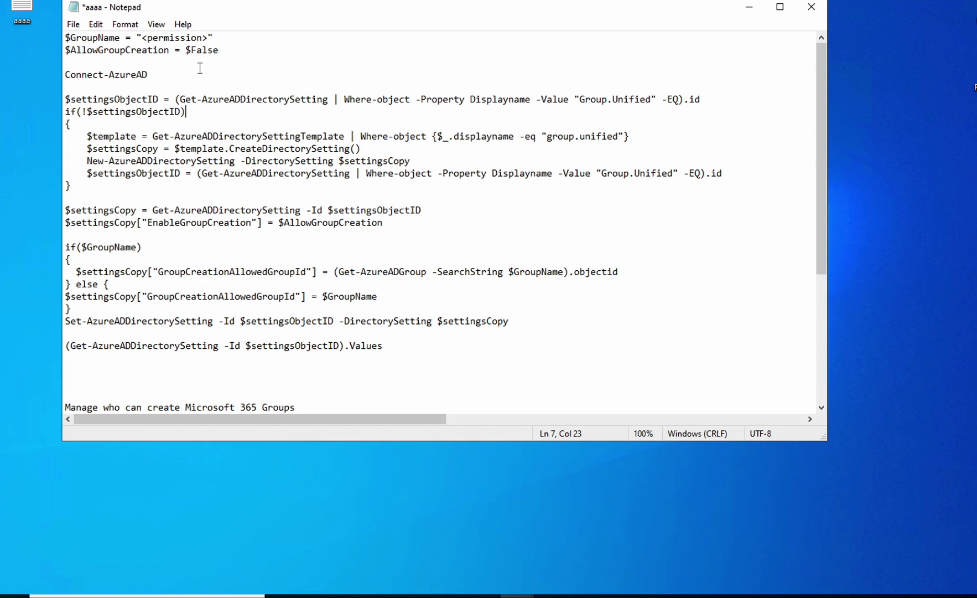
pyautogui.moveTo(200, 37); pyautogui.dragTo(148, 38)
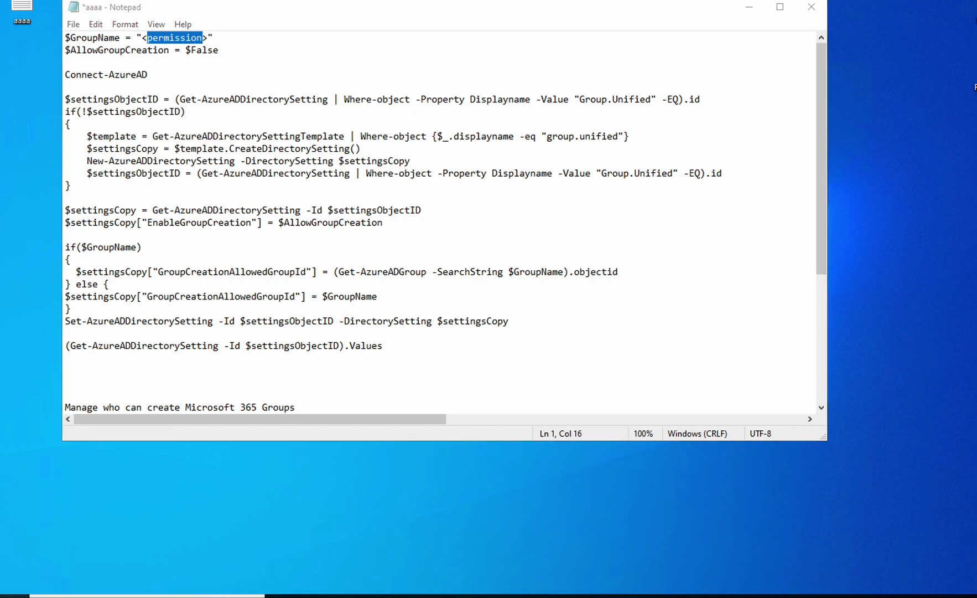
# Relaunch PowerShell ISE as administrator and paste the group-creation script into Untitled1.ps1
pyautogui.press('super')
pyautogui.write('power')
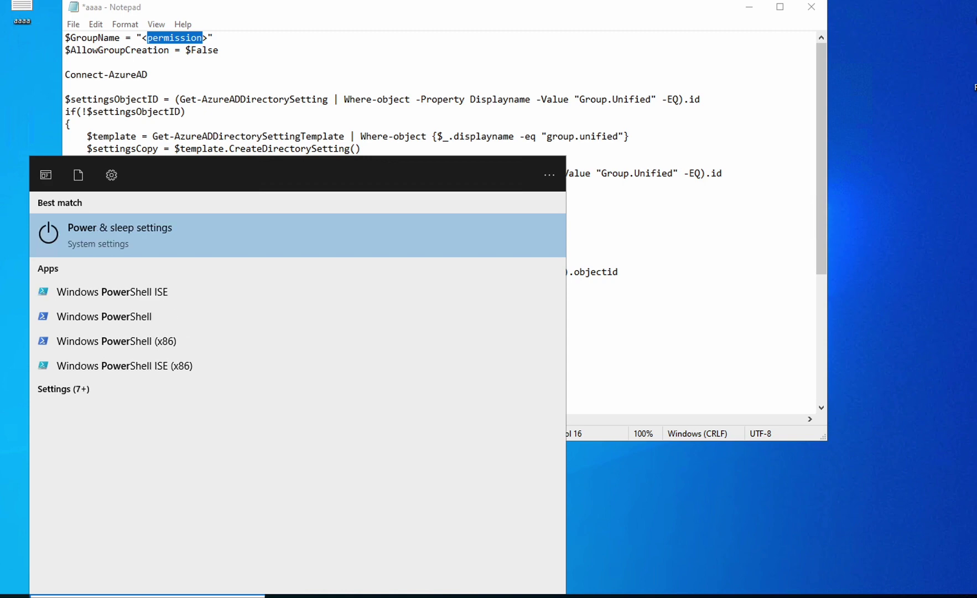
pyautogui.rightClick(149, 293)
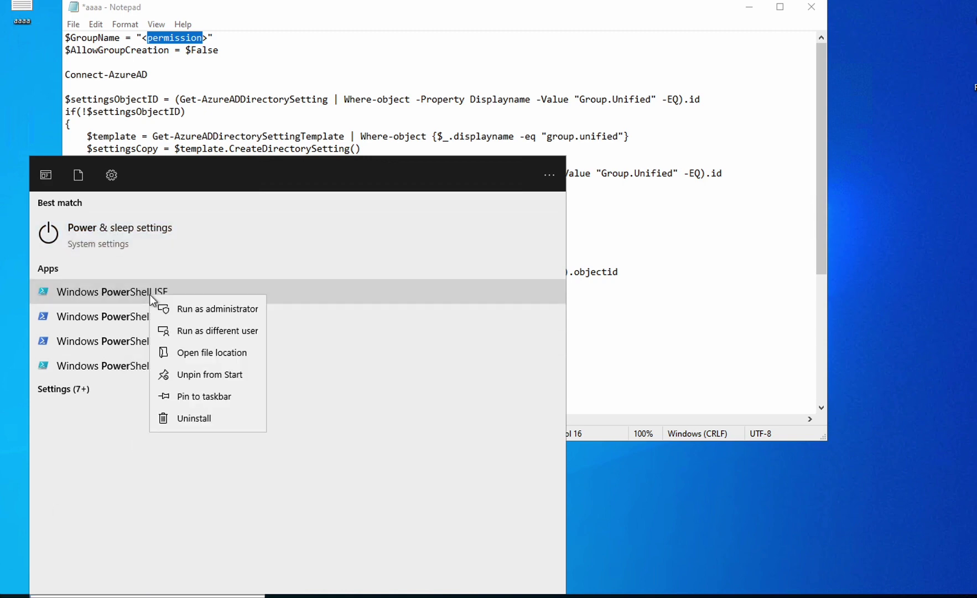
pyautogui.click(218, 315)
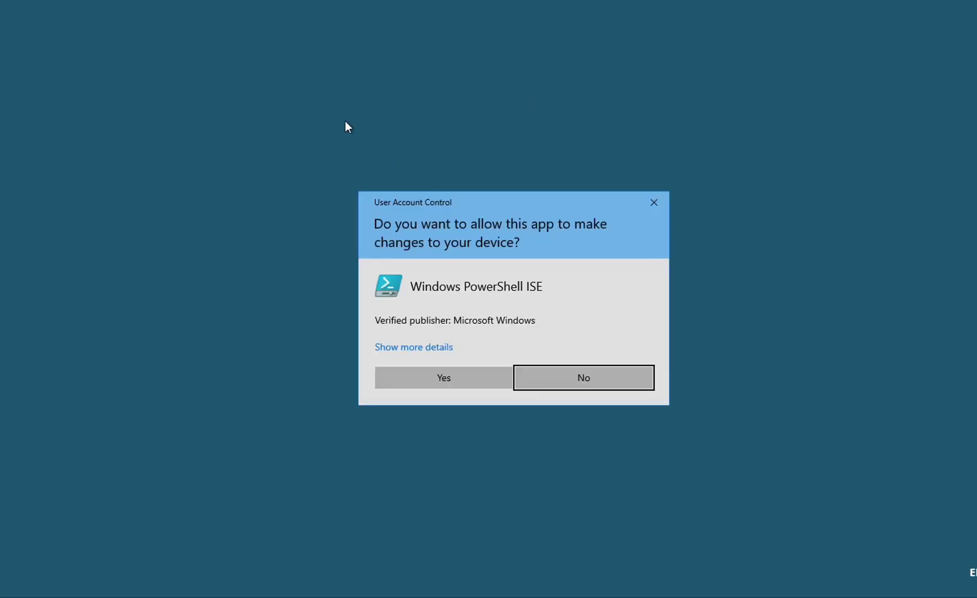
pyautogui.click(421, 382)
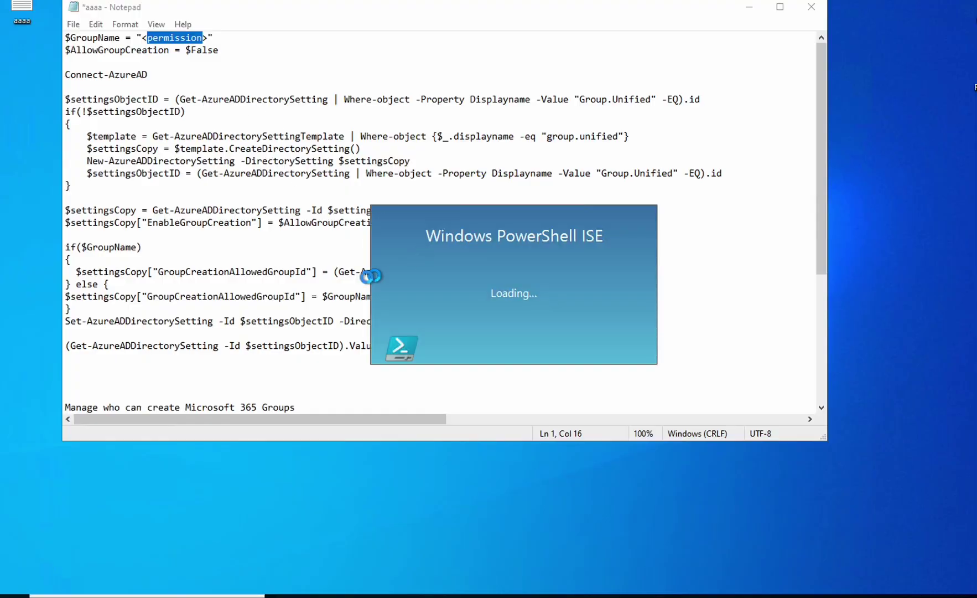
pyautogui.hotkey('ctrl', 'v')
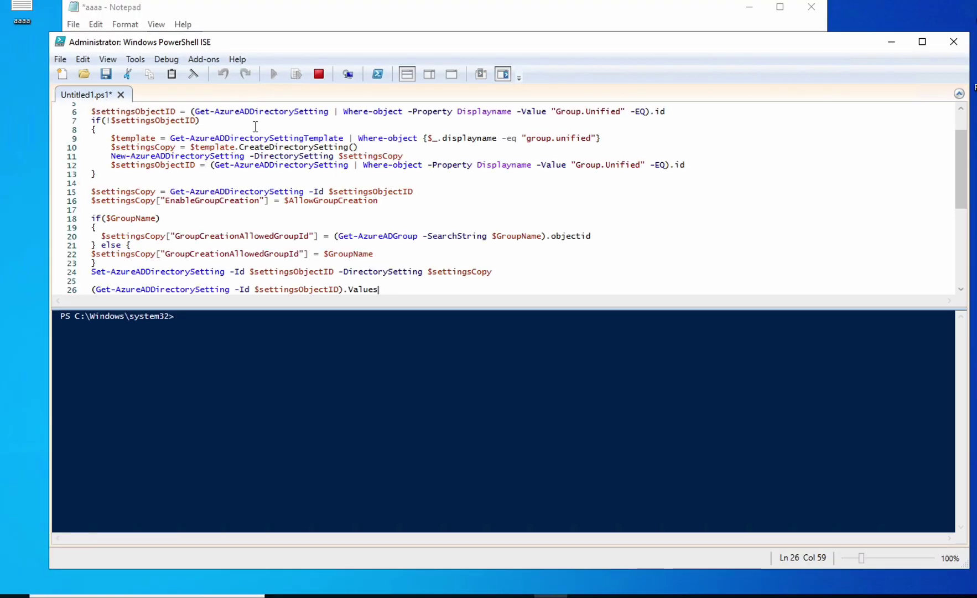
pyautogui.moveTo(734, 171); pyautogui.dragTo(734, 126)
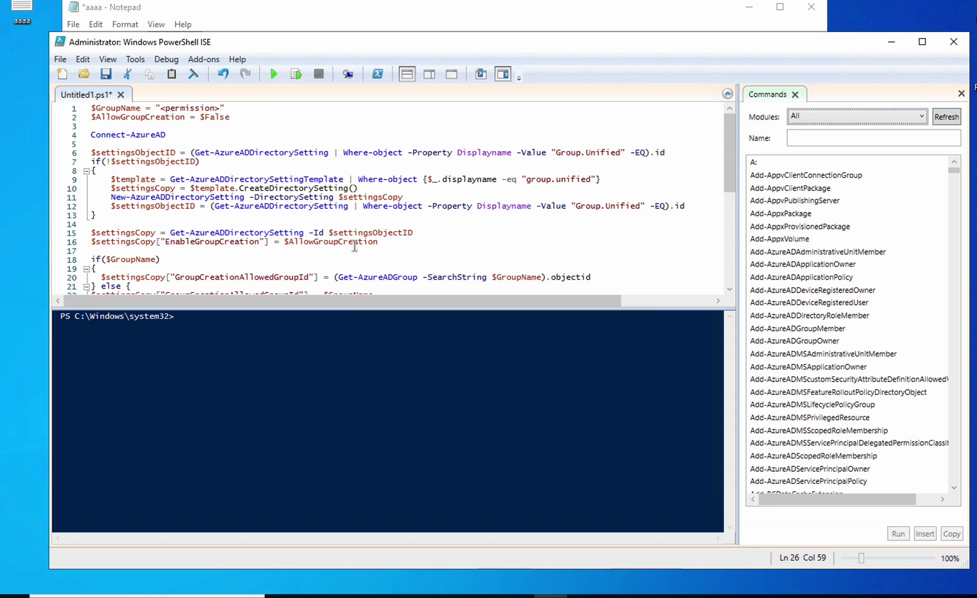
# Check in Server Manager's Local Server page that IE Enhanced Security Configuration is Off, then return to PowerShell ISE
pyautogui.click(5, 595)
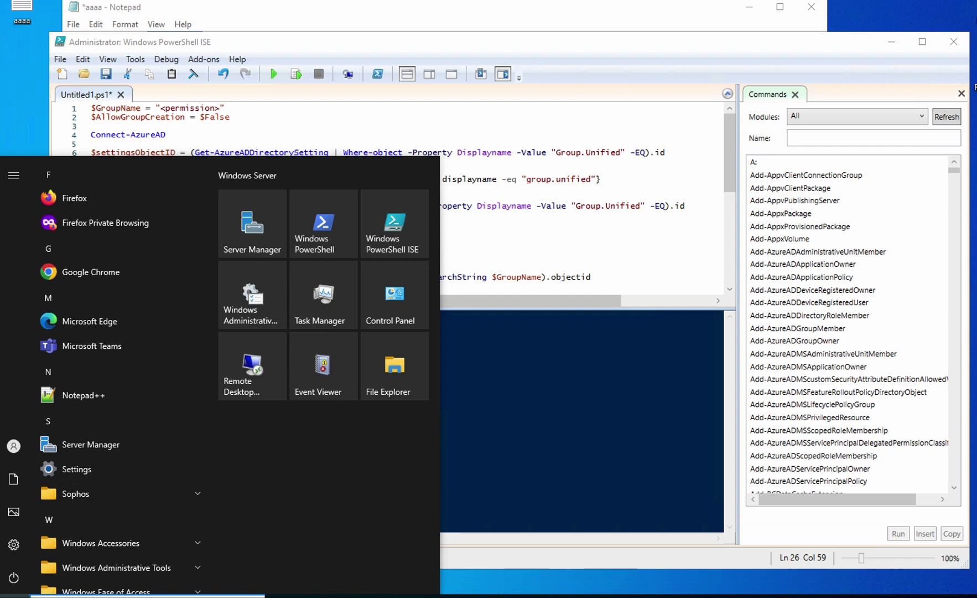
pyautogui.write('server')
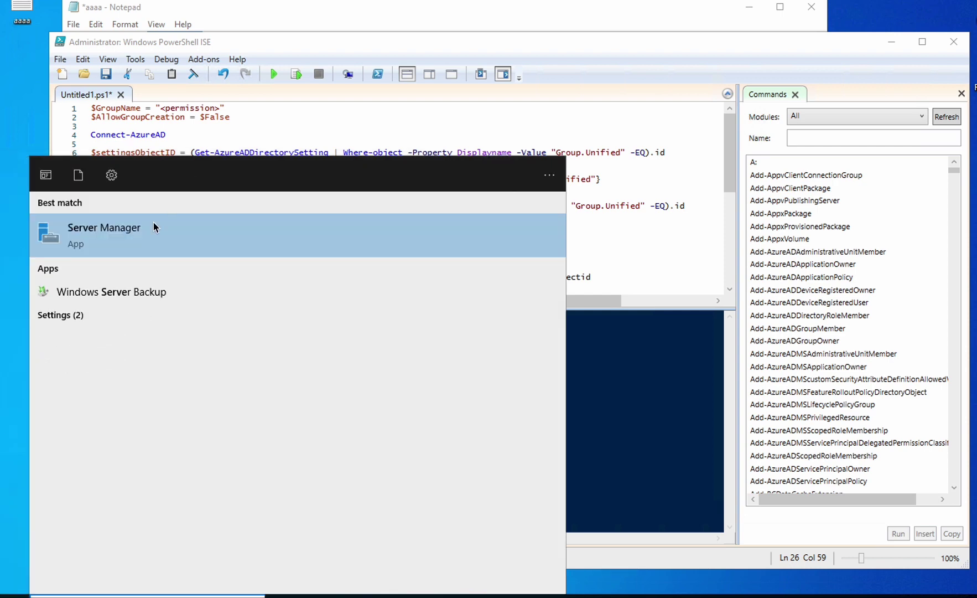
pyautogui.click(153, 222)
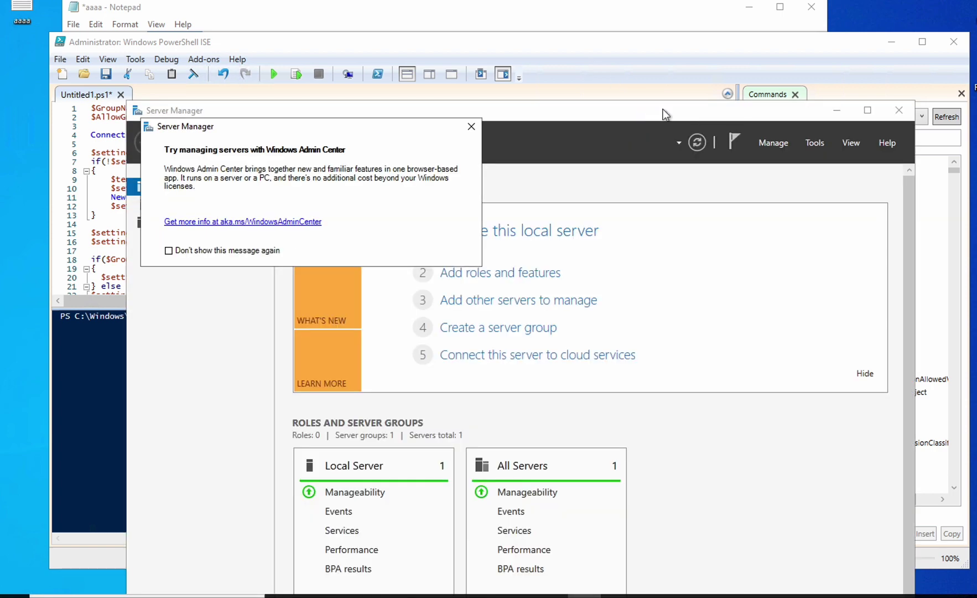
pyautogui.click(471, 127)
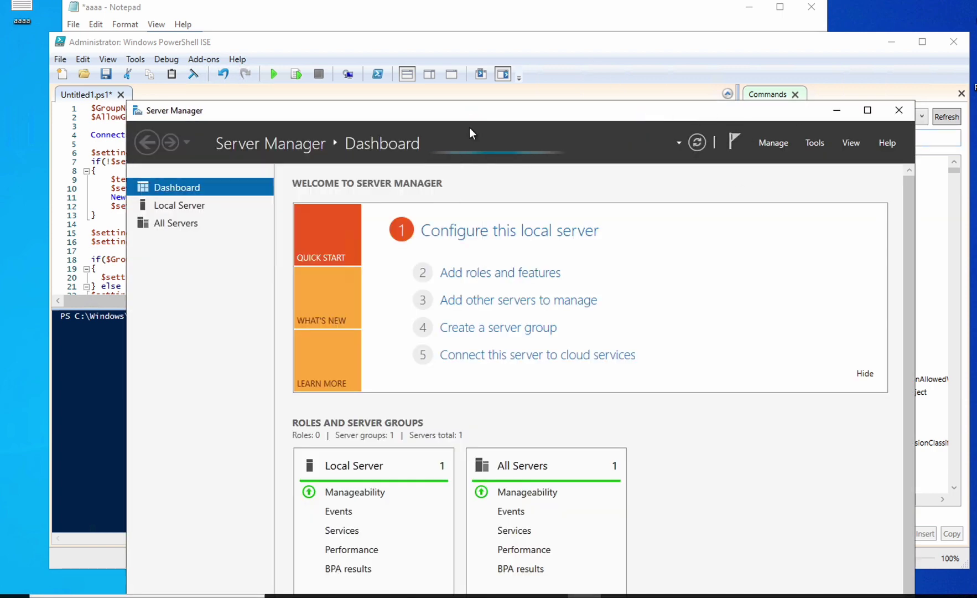
pyautogui.click(173, 209)
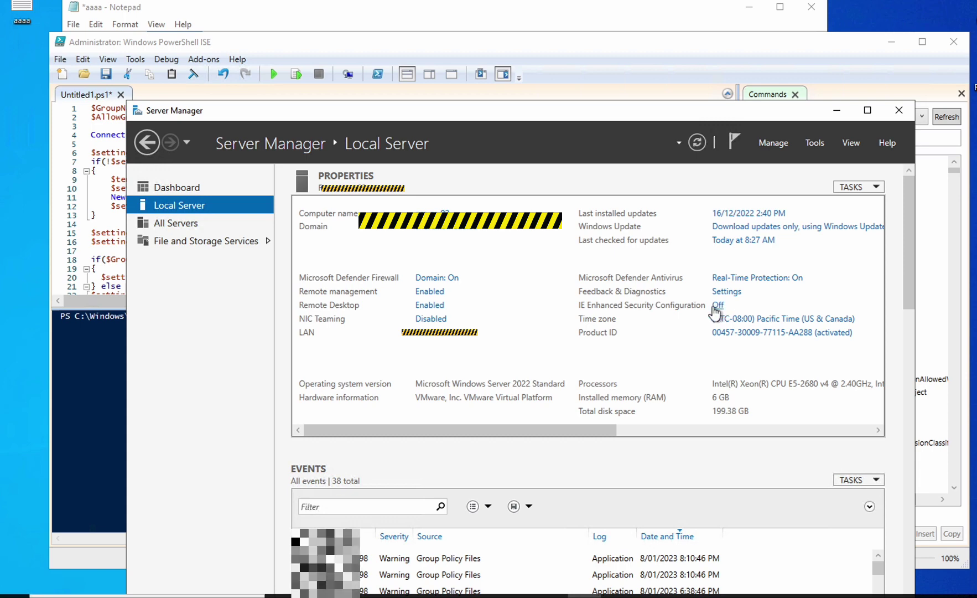
pyautogui.click(525, 40)
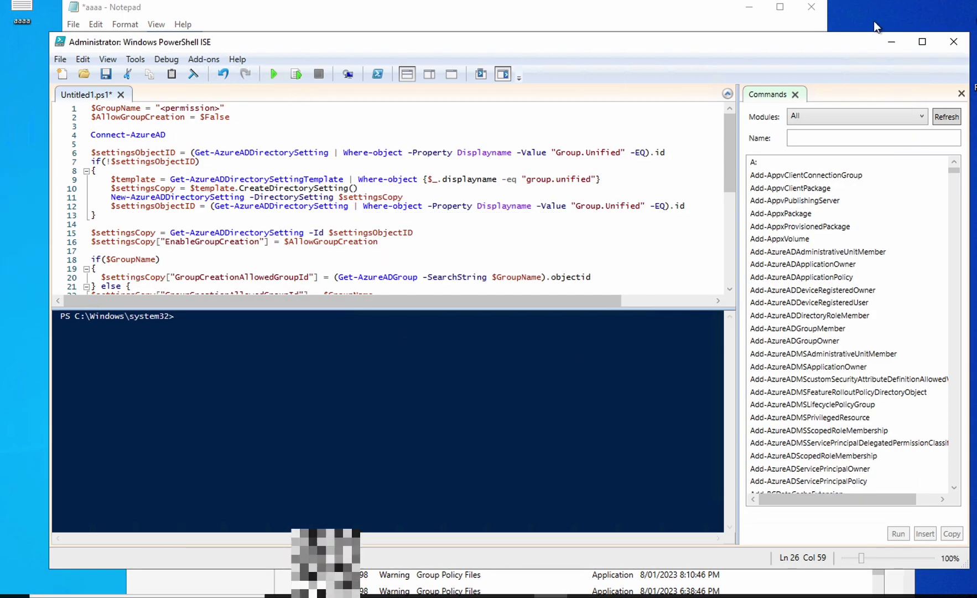
# Move the ISE window aside to reveal Notepad, then close ISE, bringing up the Untitled1.ps1 save prompt
pyautogui.moveTo(820, 44); pyautogui.dragTo(796, 149)
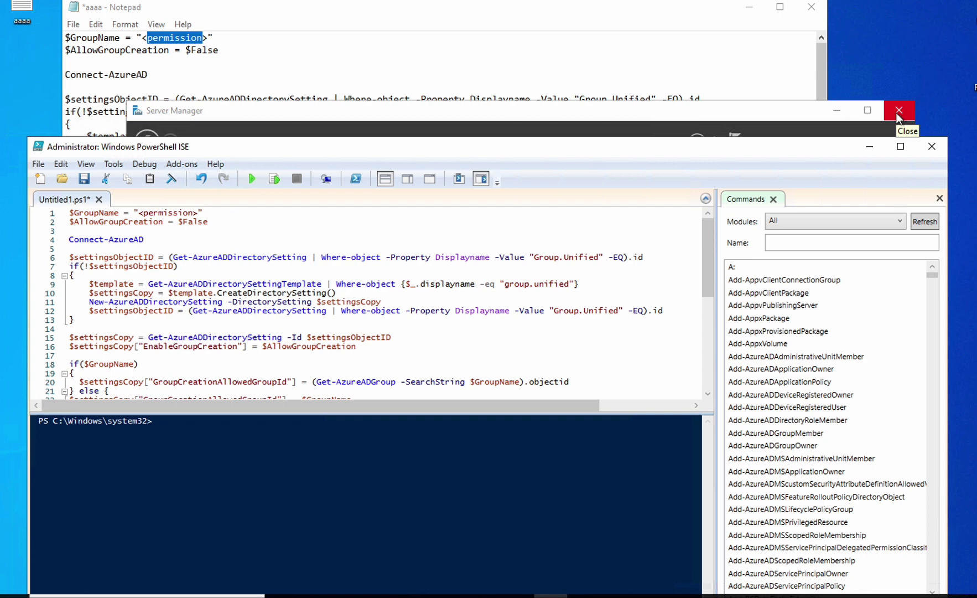
pyautogui.moveTo(193, 213); pyautogui.dragTo(153, 213)
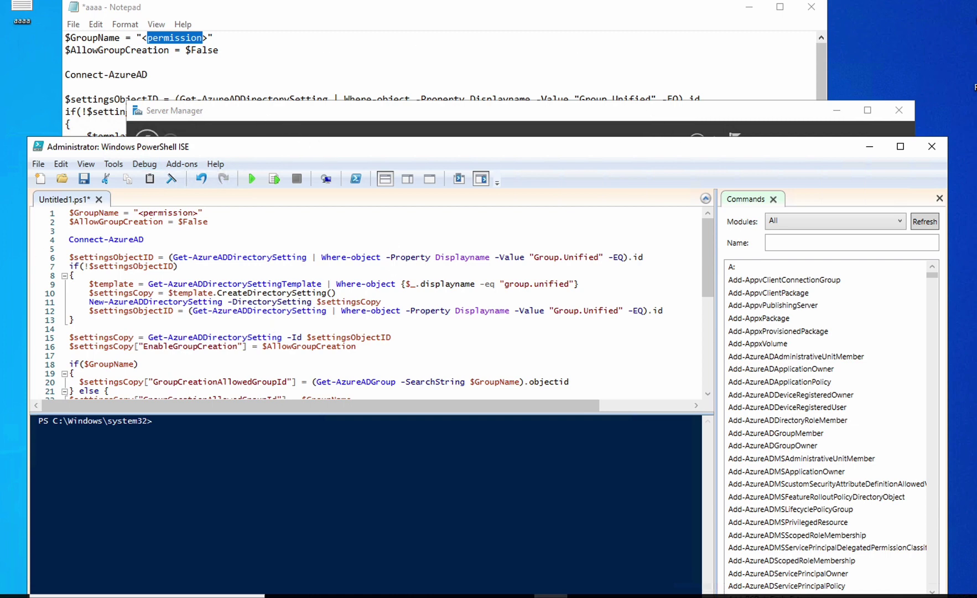
pyautogui.click(932, 145)
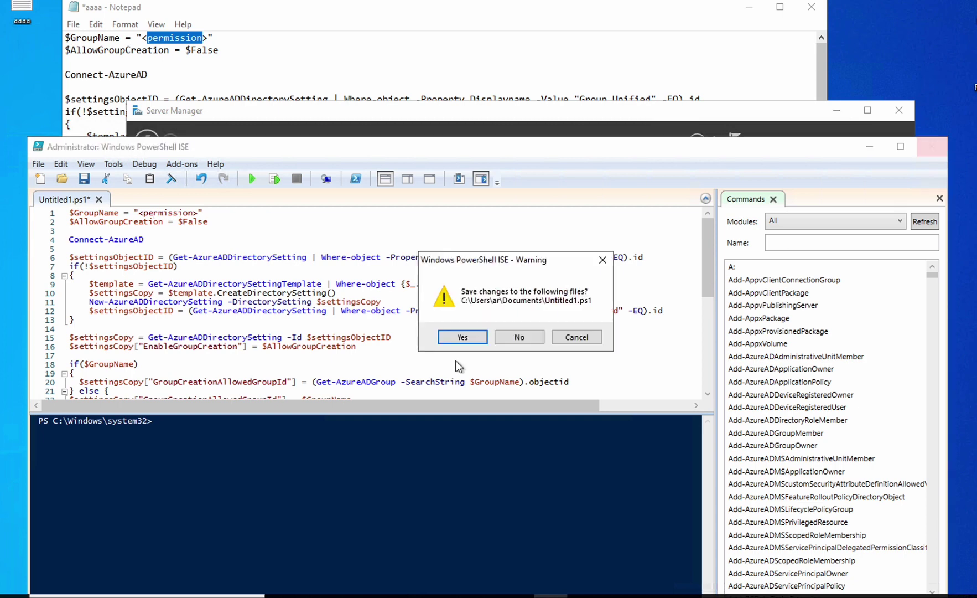